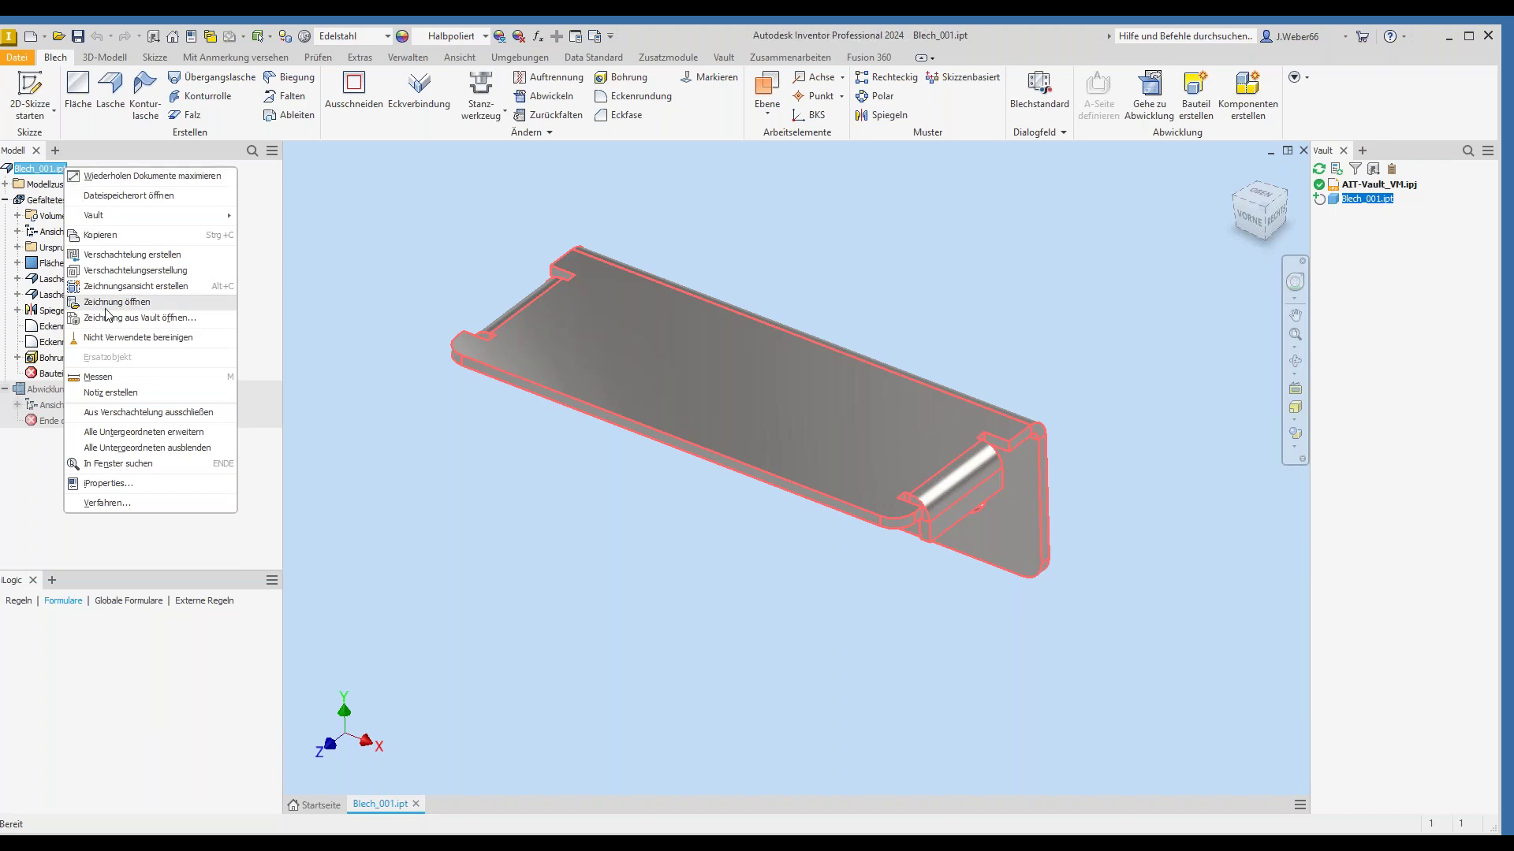
- Create a nesting from the Blech_001 part using the Norm (mm) - AIT.inest template and accept its source file
{"action": "left_click", "coordinate": [113, 255]}
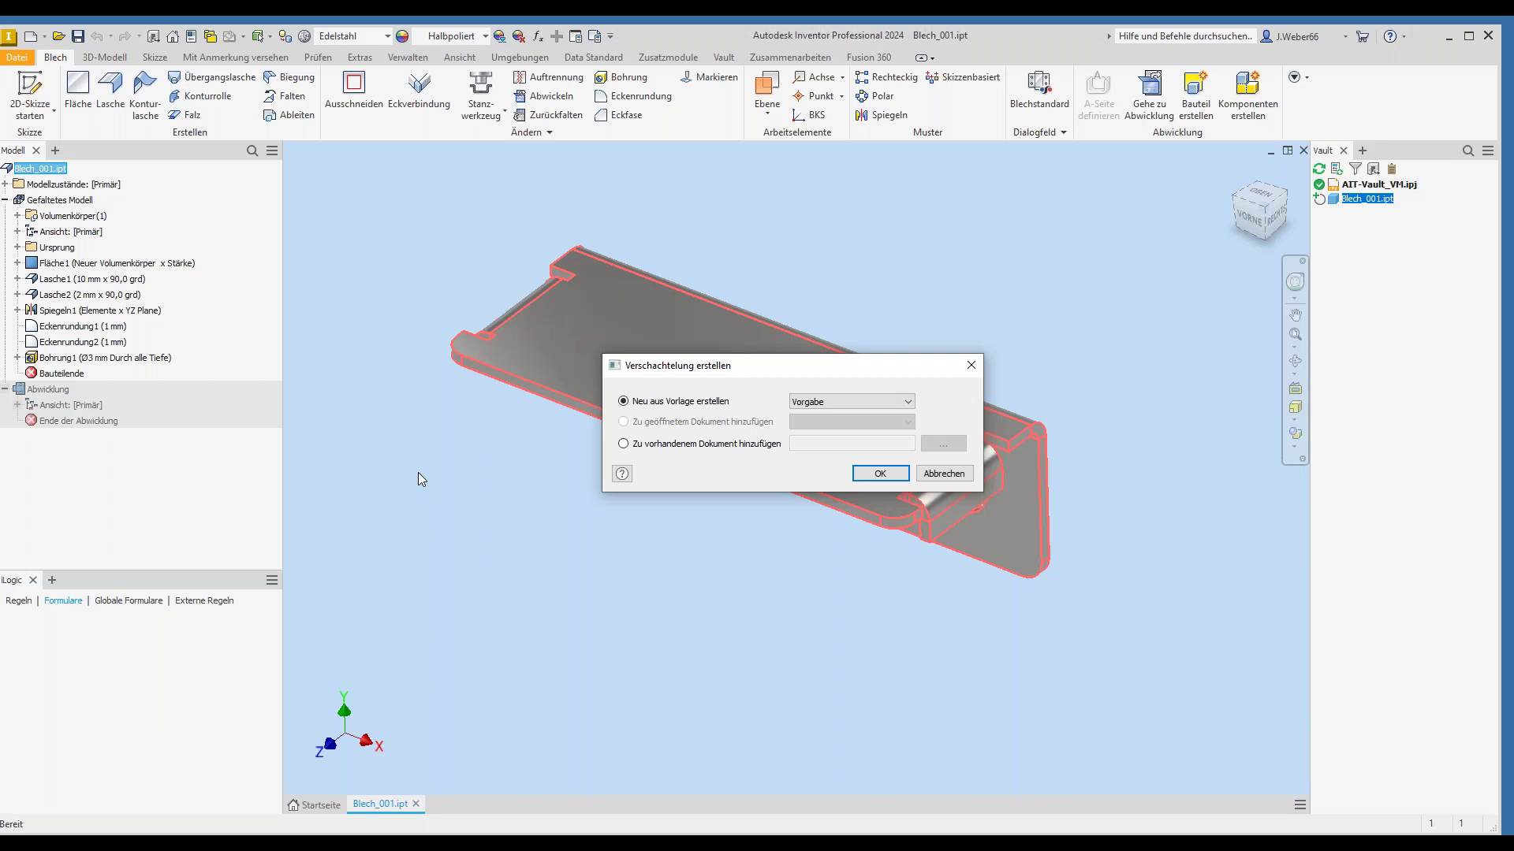
{"action": "left_click", "coordinate": [850, 400]}
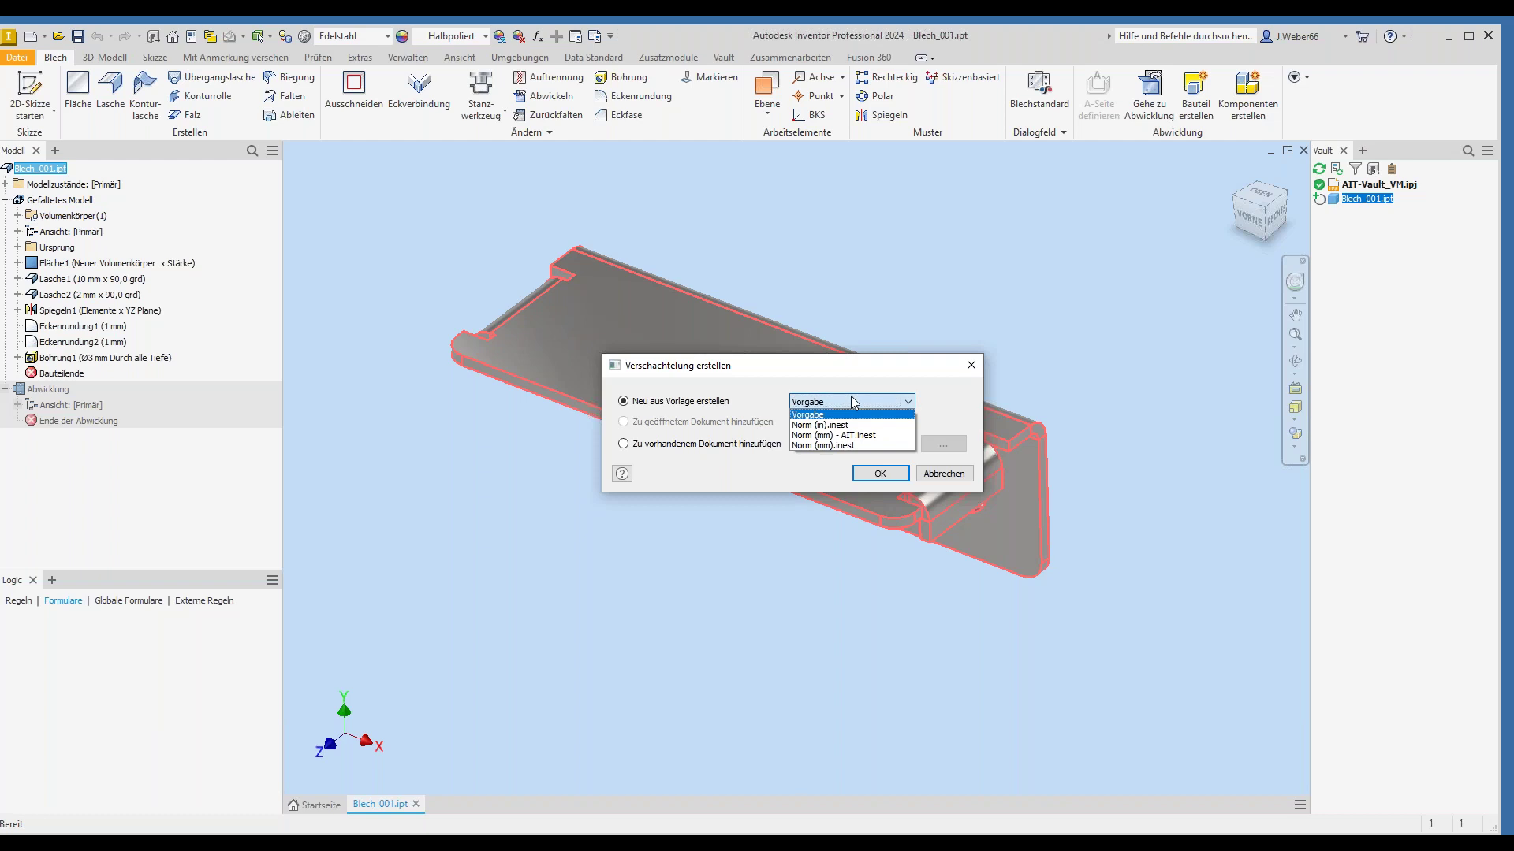
{"action": "left_click", "coordinate": [842, 435]}
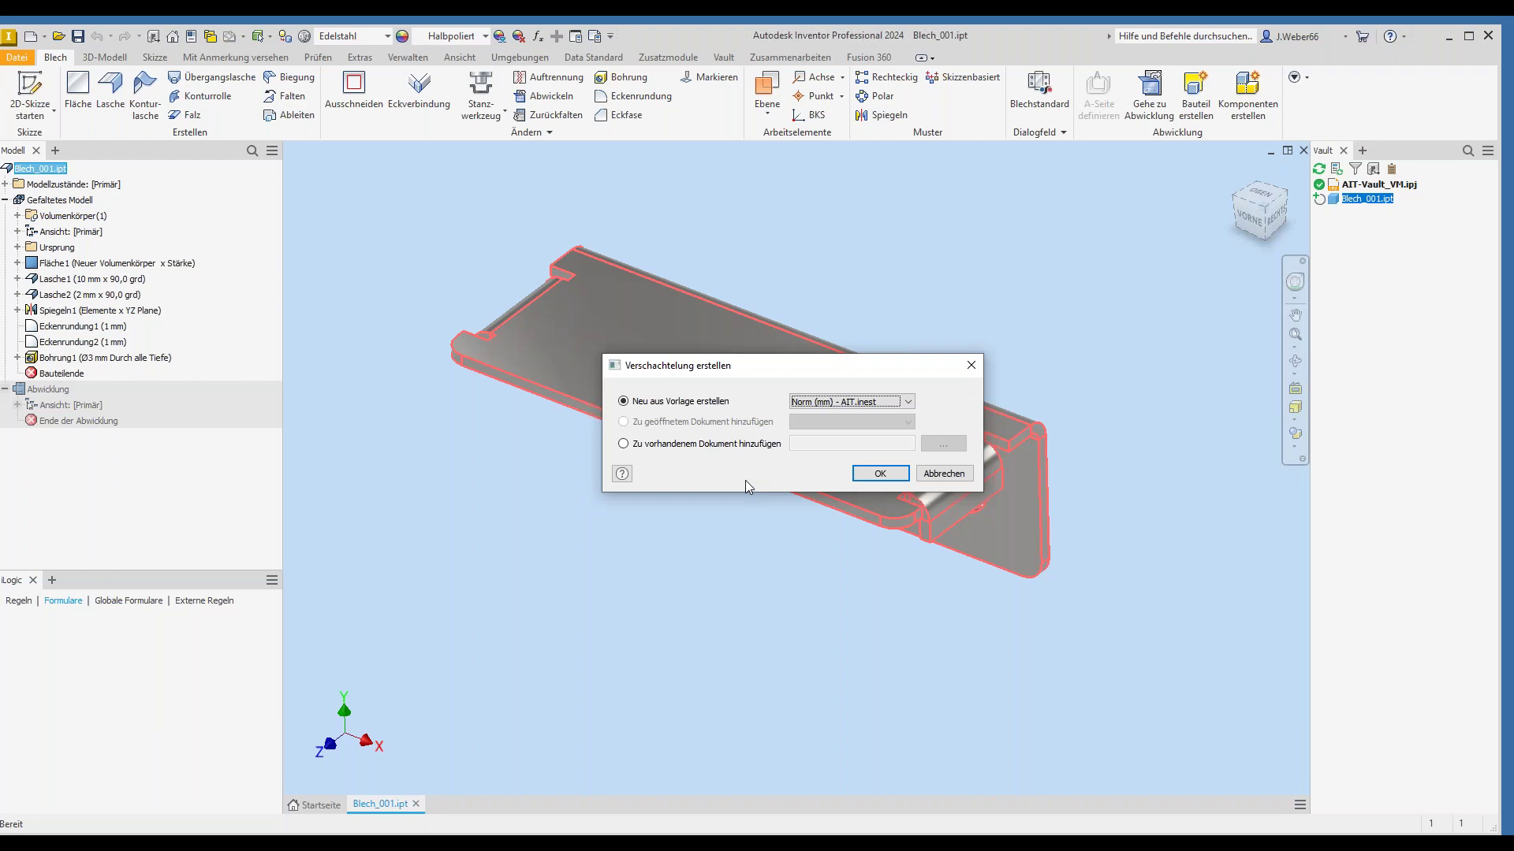
{"action": "left_click", "coordinate": [859, 477]}
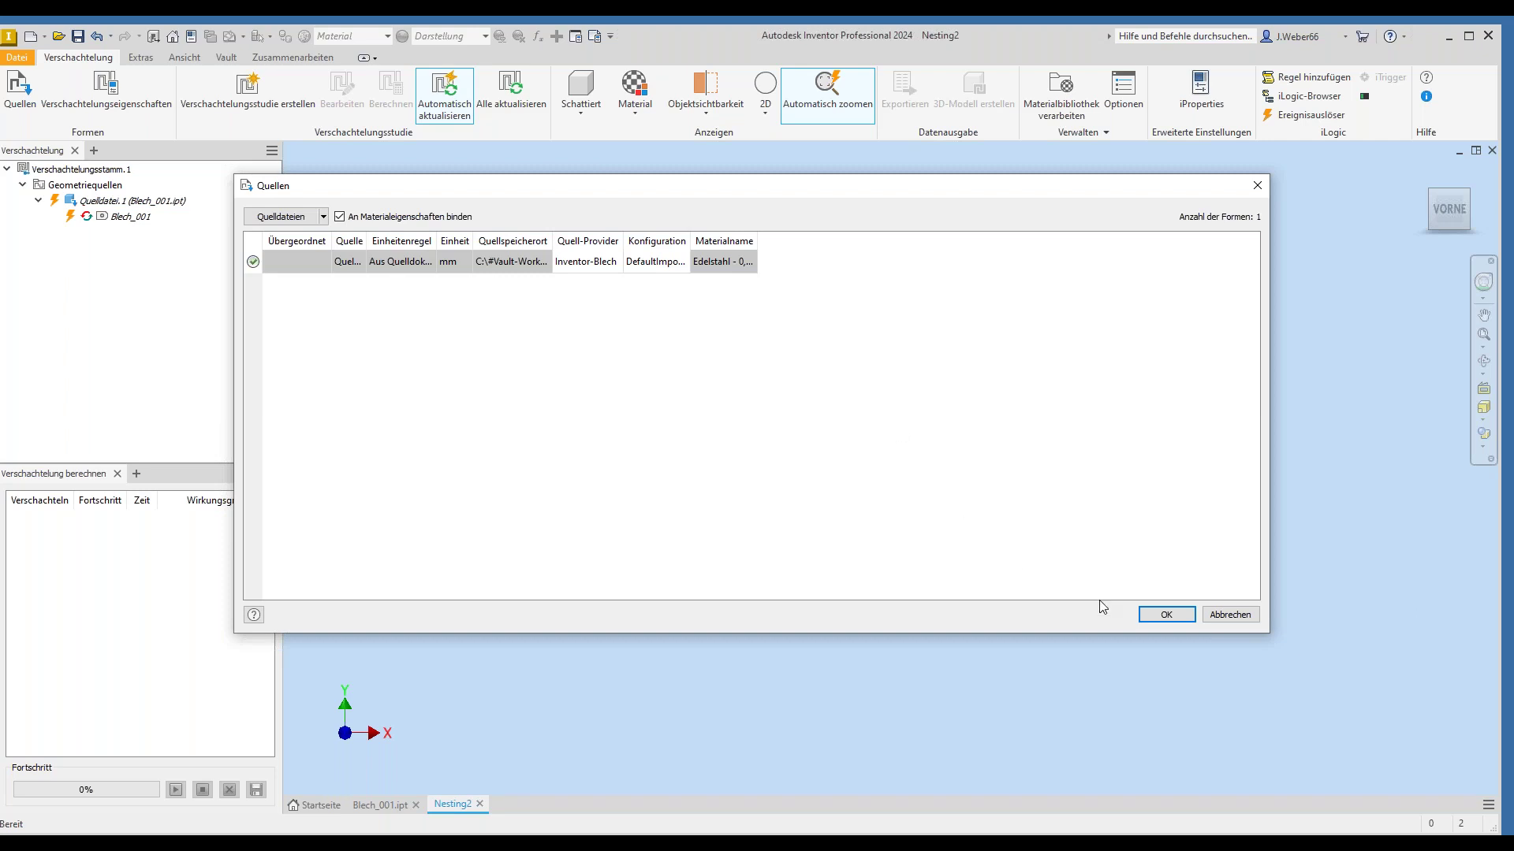
{"action": "left_click", "coordinate": [1165, 615]}
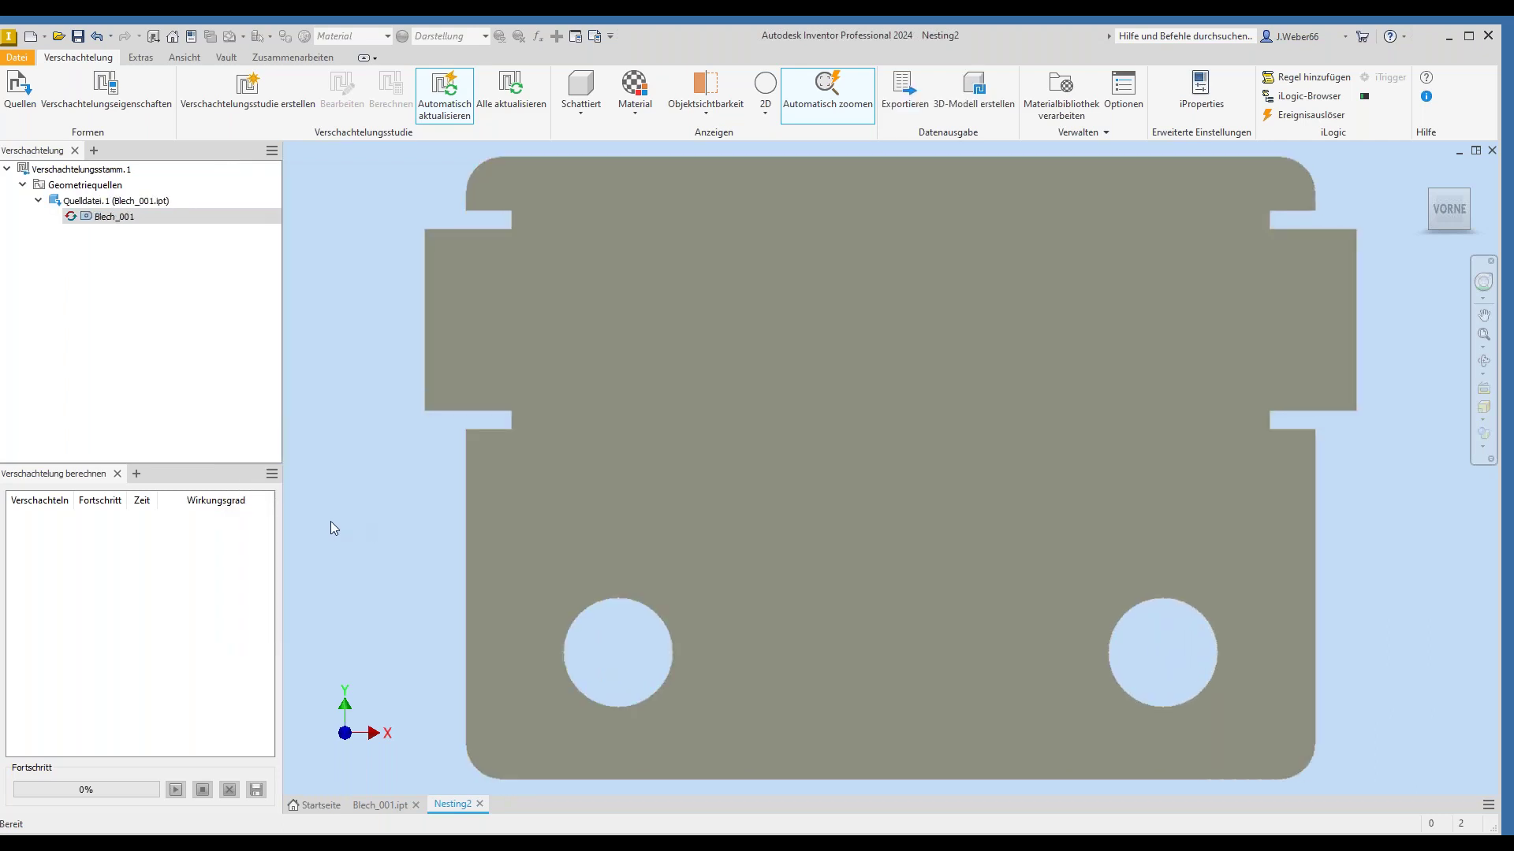
- Switch the shape colouring to Vorgabe and back to Material
{"action": "left_click", "coordinate": [634, 112]}
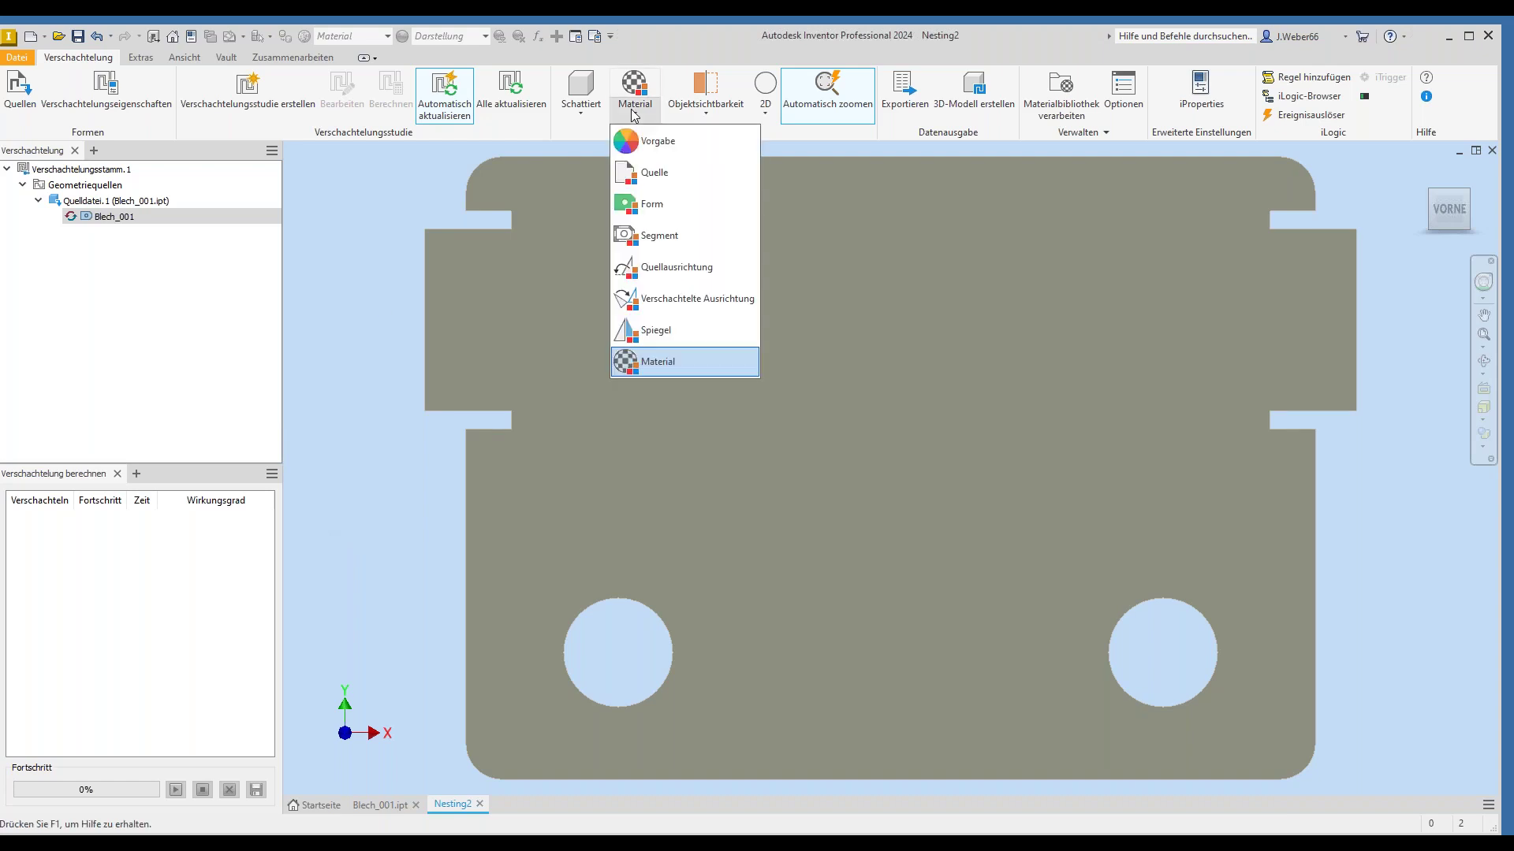
{"action": "left_click", "coordinate": [640, 138]}
{"action": "left_click", "coordinate": [641, 110]}
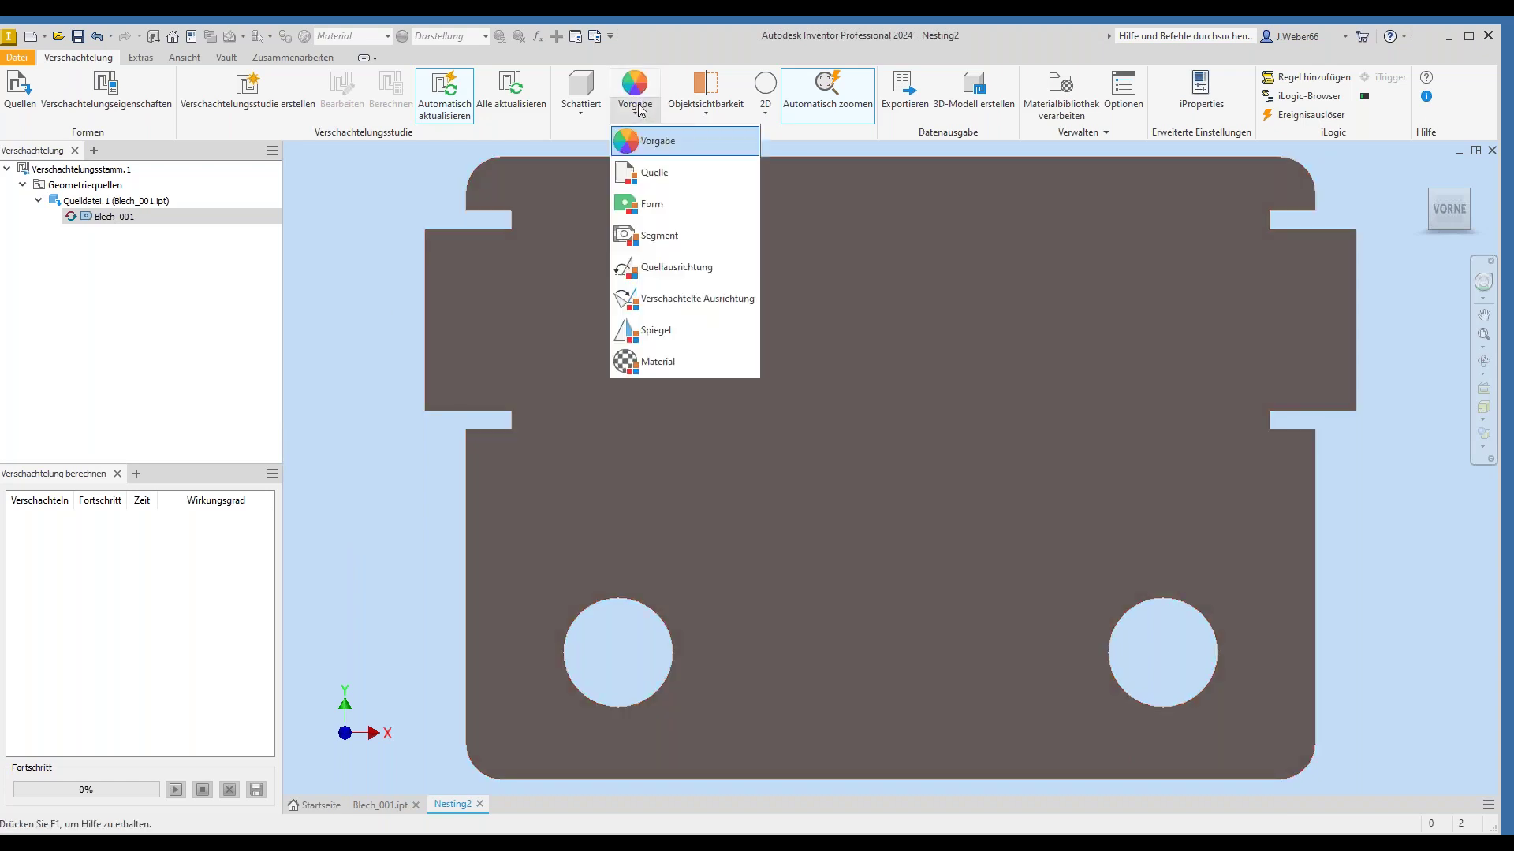
{"action": "left_click", "coordinate": [658, 361]}
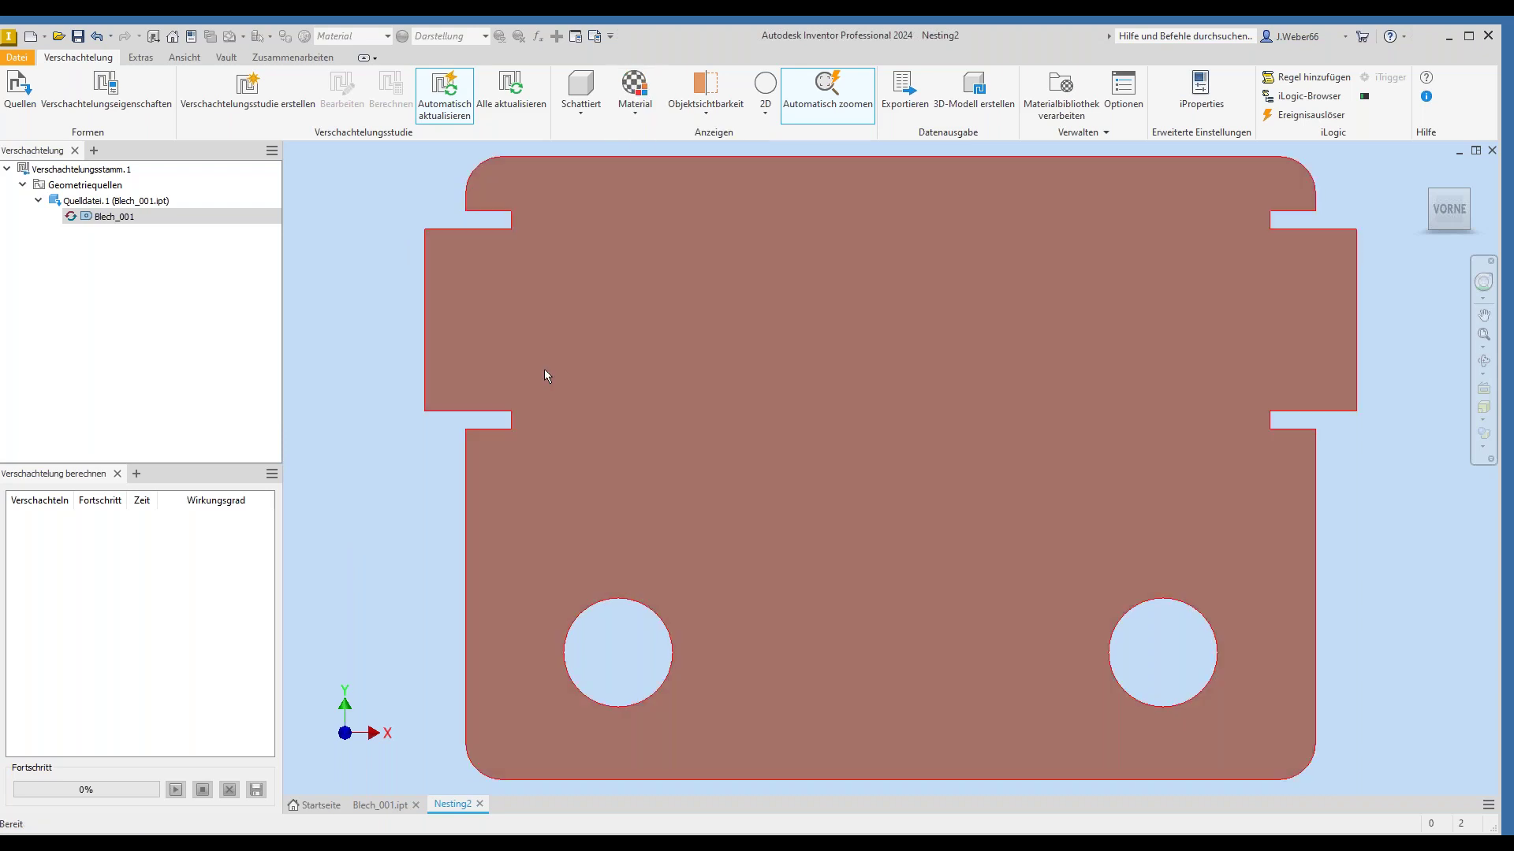
{"action": "scroll", "coordinate": [344, 351], "scroll_direction": "down", "scroll_amount": 3}
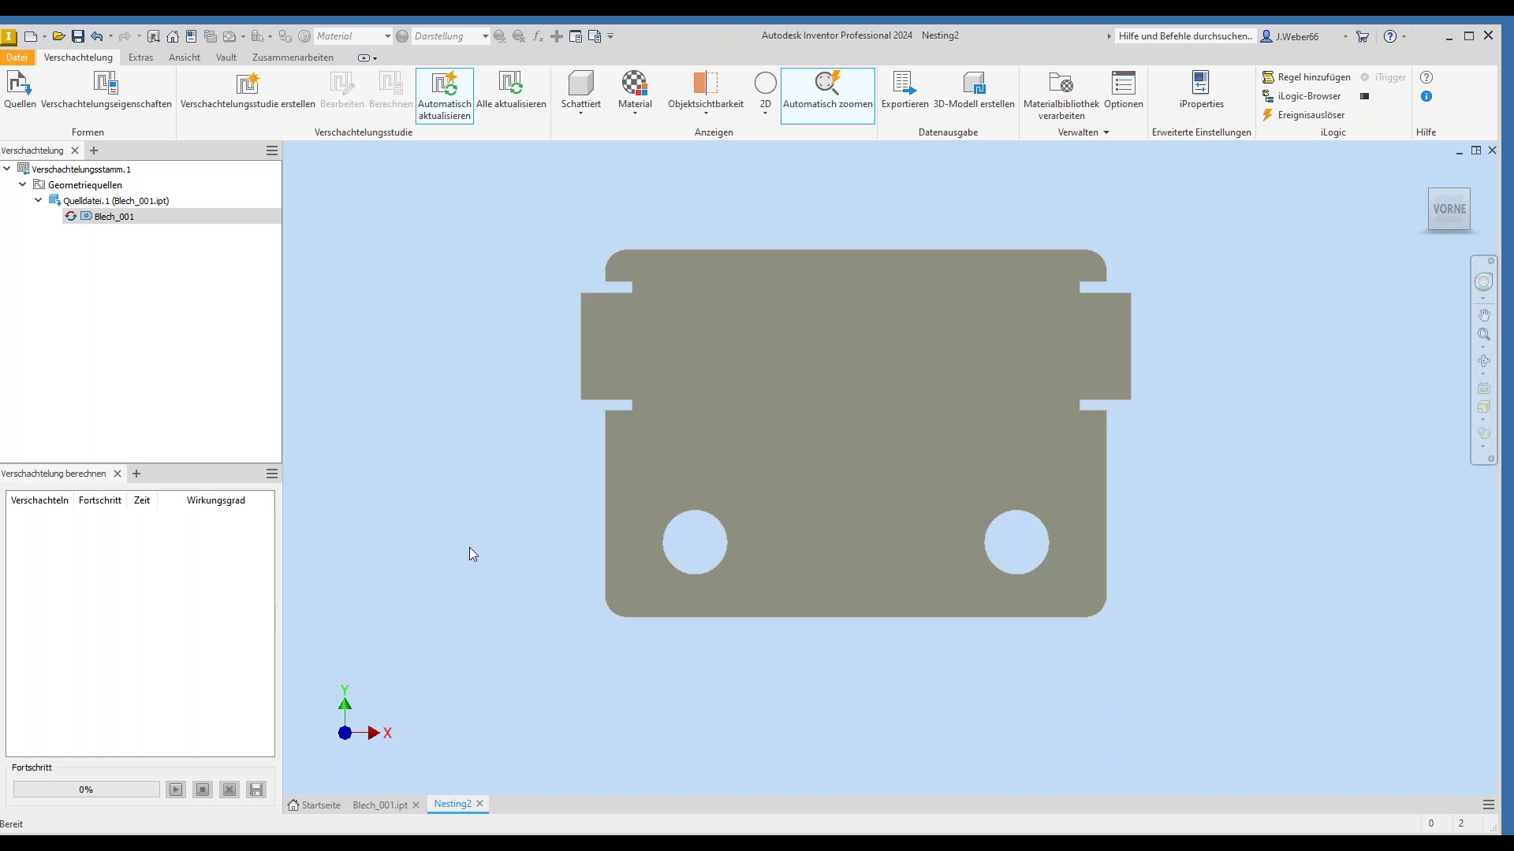
- Examine the Edelstahl - 0,5mm material and its sheet packages in the material library, including the trim settings of Normaltafel
{"action": "left_click", "coordinate": [1061, 124]}
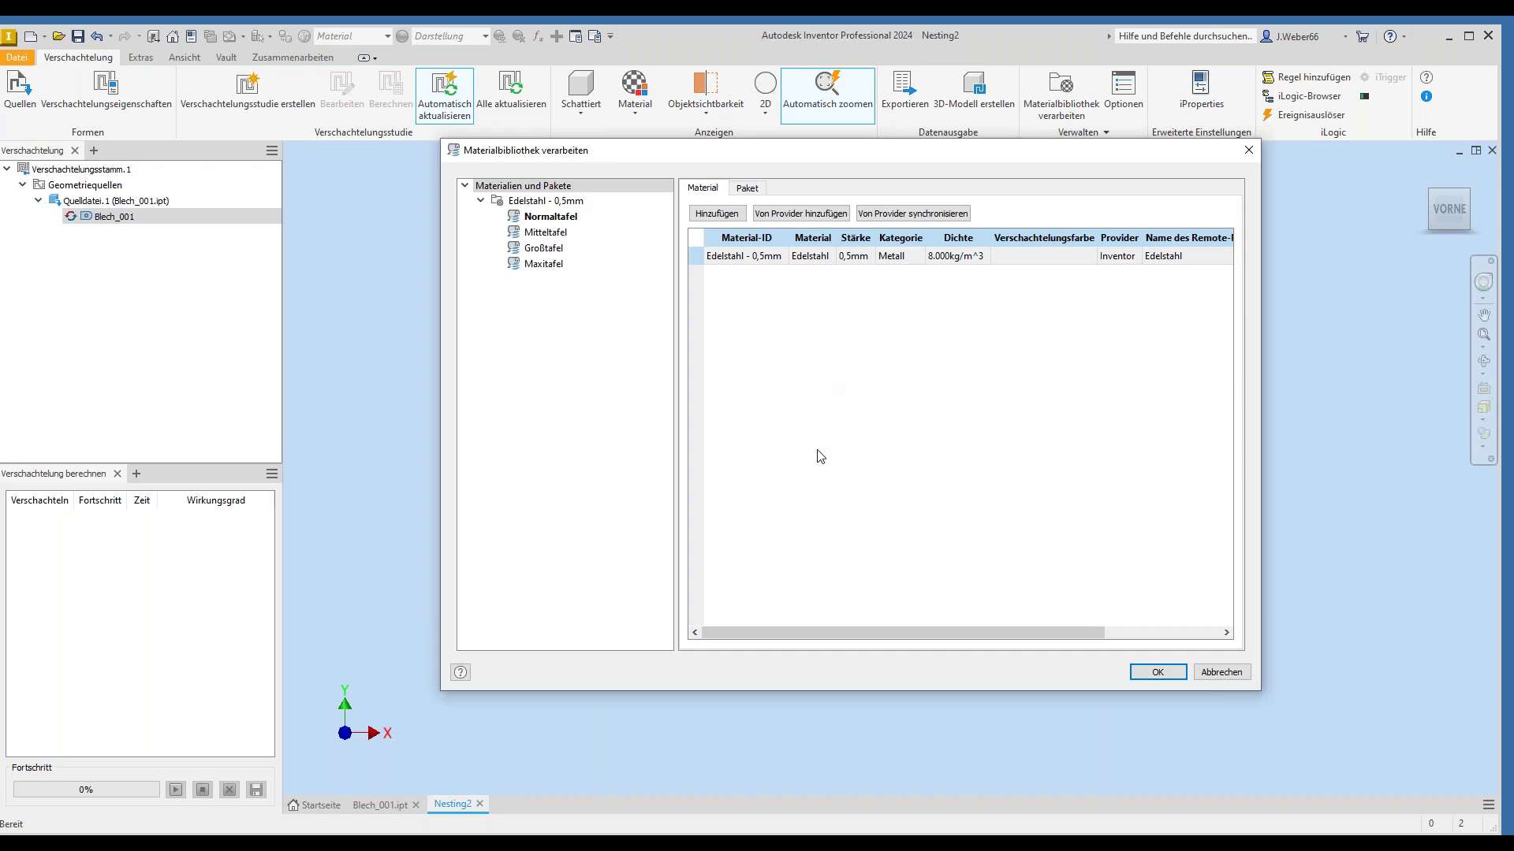
{"action": "left_click", "coordinate": [753, 192]}
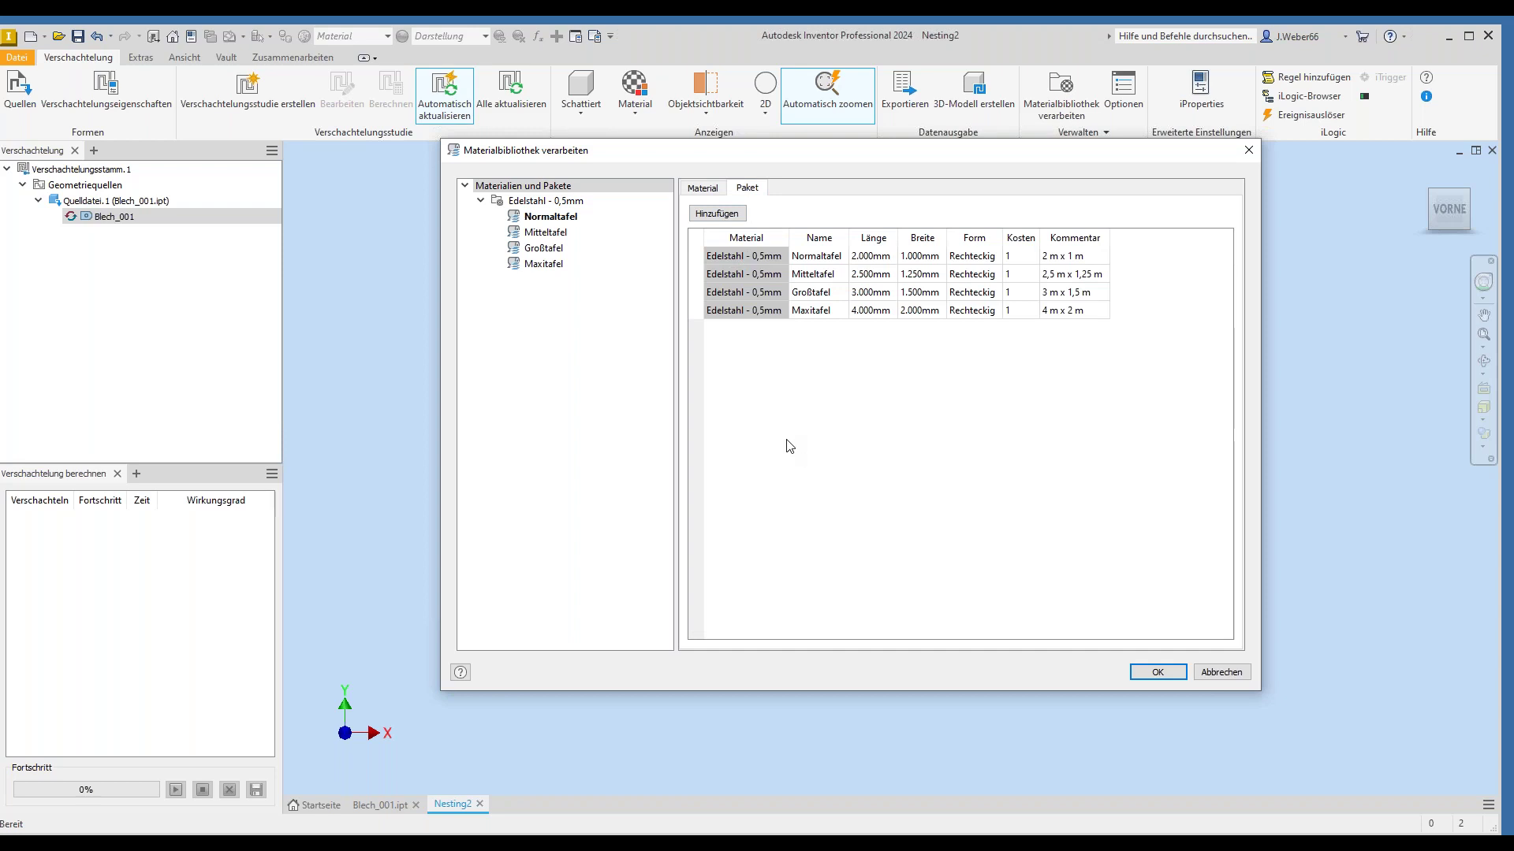
{"action": "left_click", "coordinate": [546, 200]}
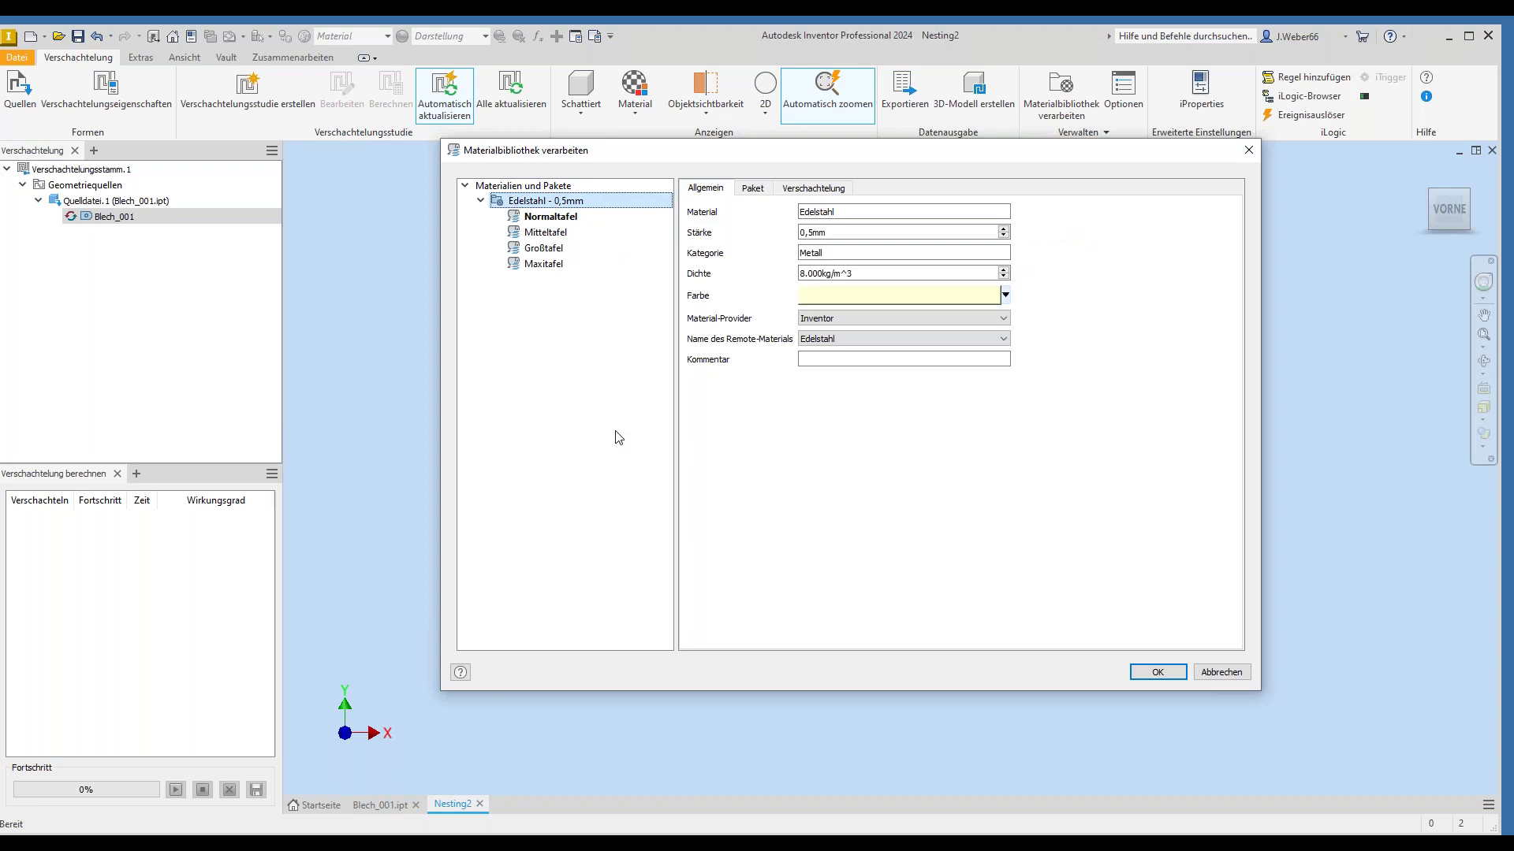
{"action": "left_click", "coordinate": [555, 234]}
{"action": "left_click", "coordinate": [557, 249]}
{"action": "left_click", "coordinate": [557, 266]}
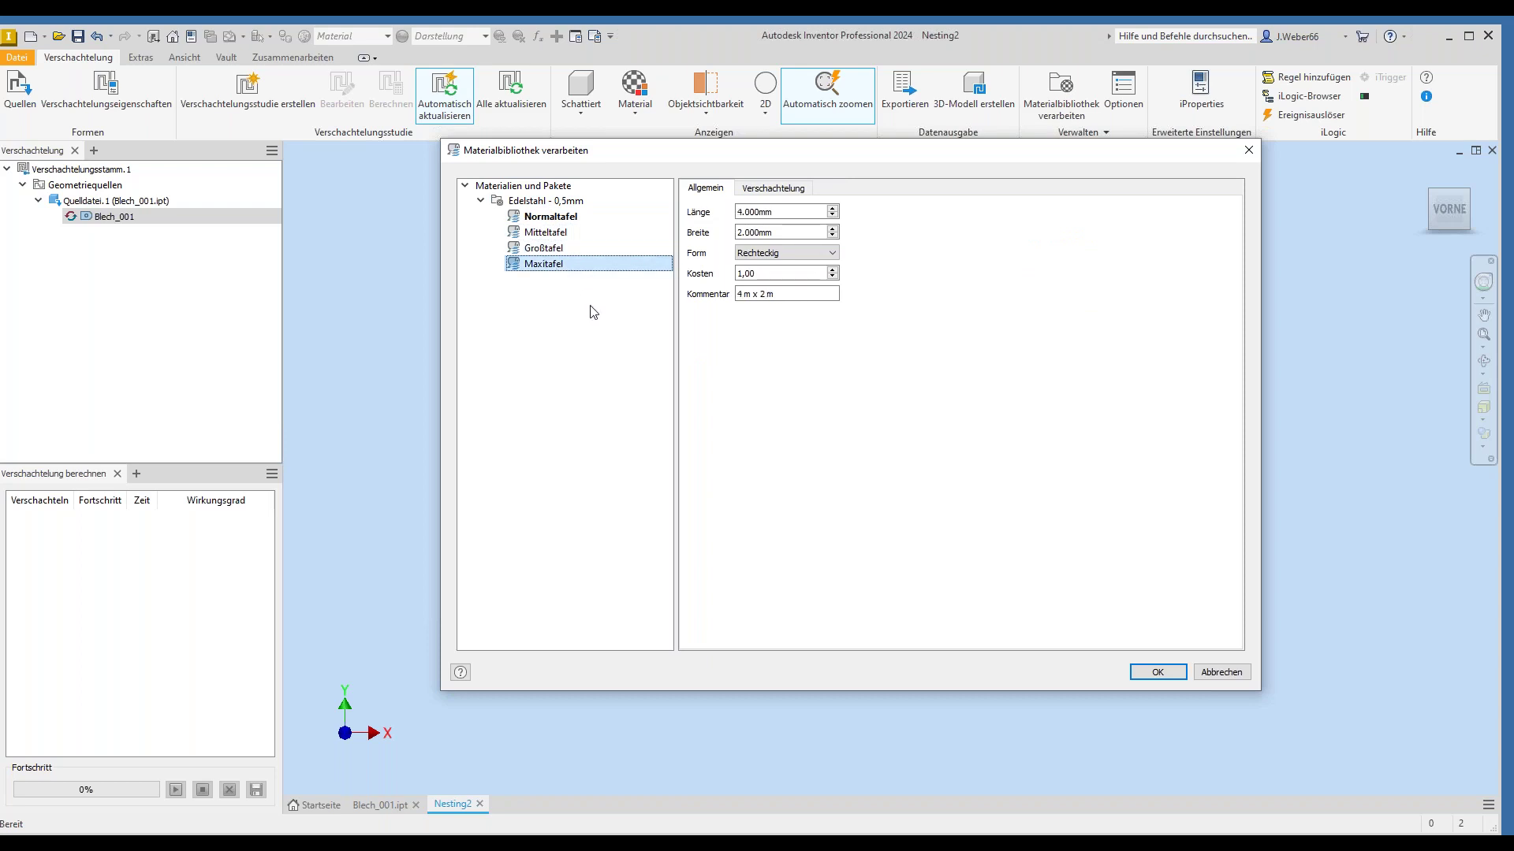
{"action": "left_click", "coordinate": [574, 223]}
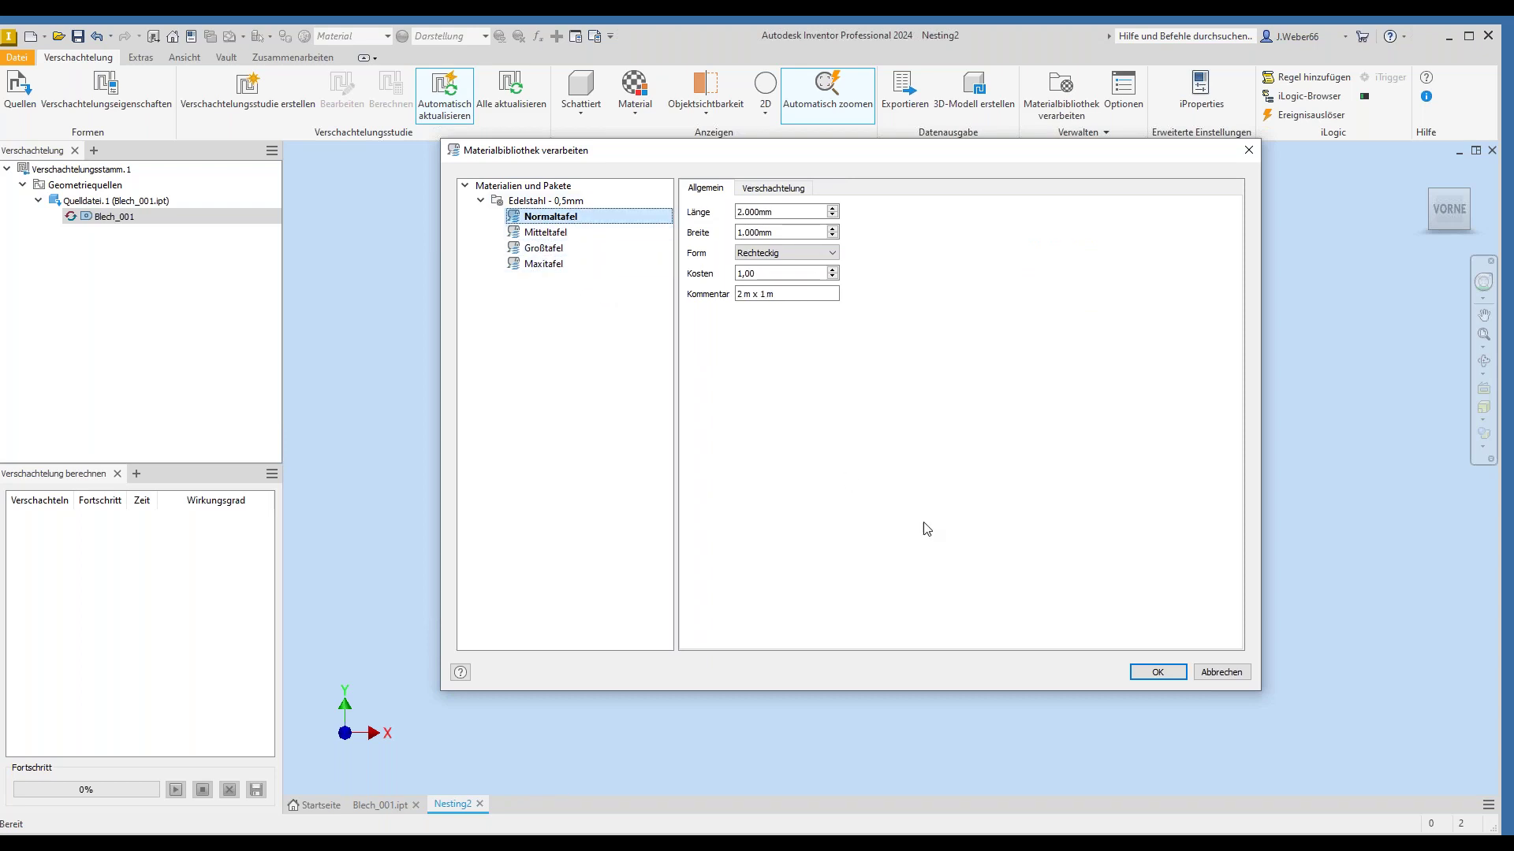
{"action": "left_click", "coordinate": [791, 189]}
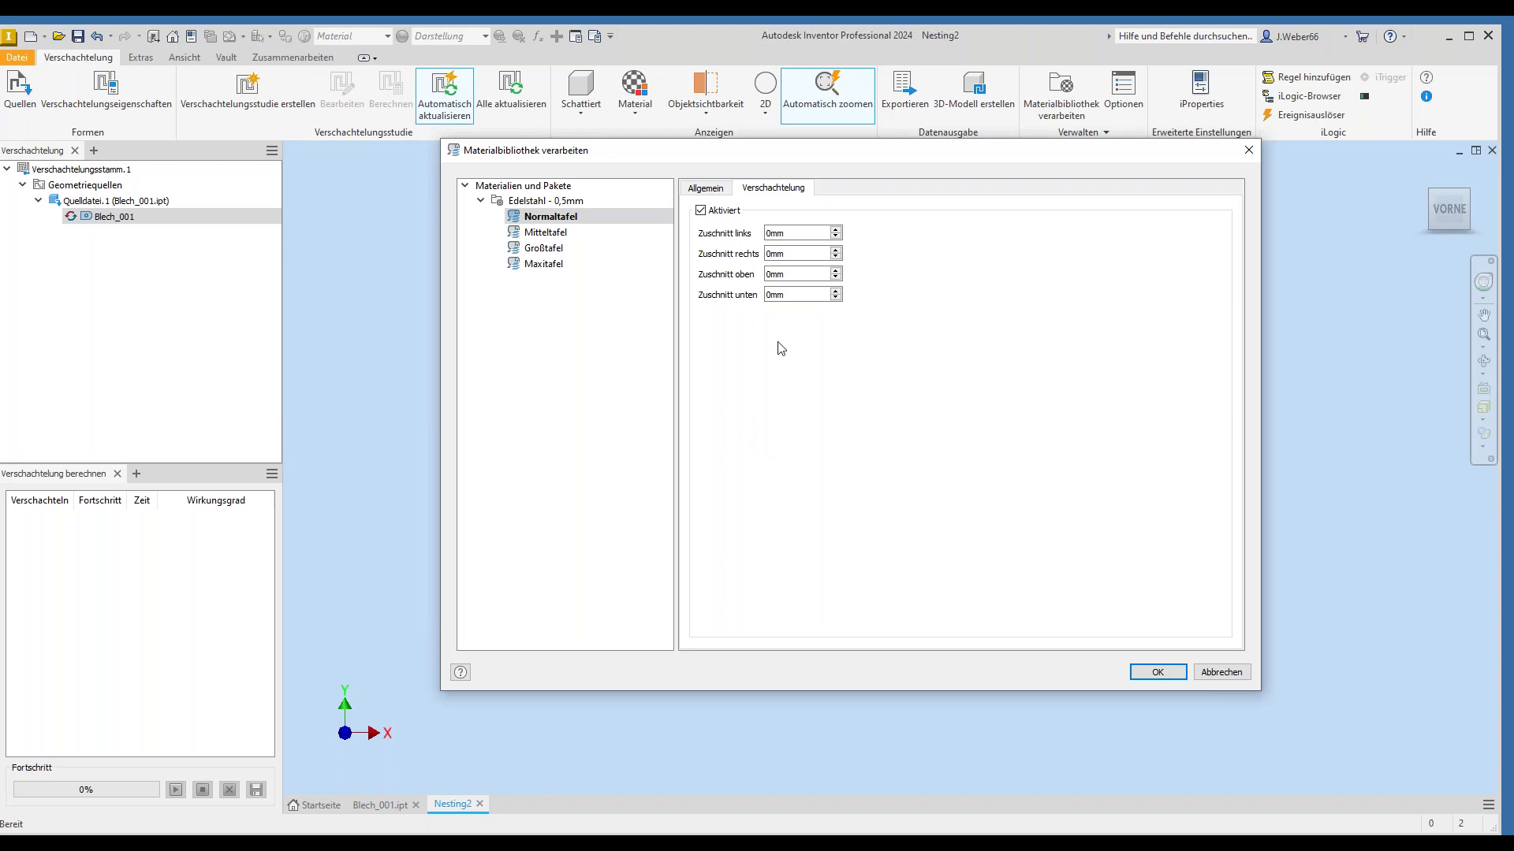
{"action": "left_click", "coordinate": [707, 192]}
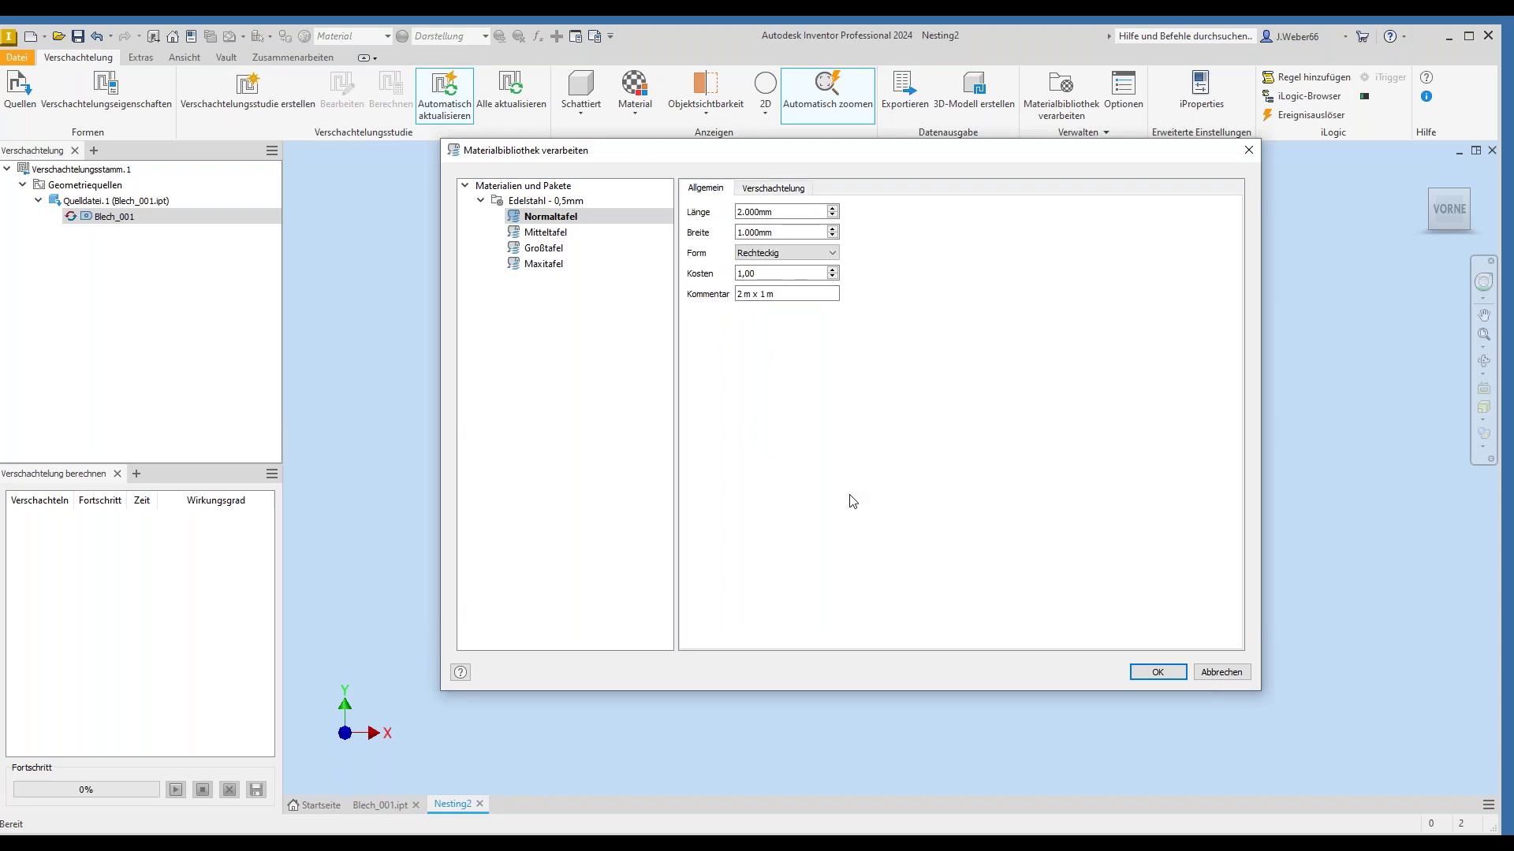
{"action": "left_click", "coordinate": [1215, 678]}
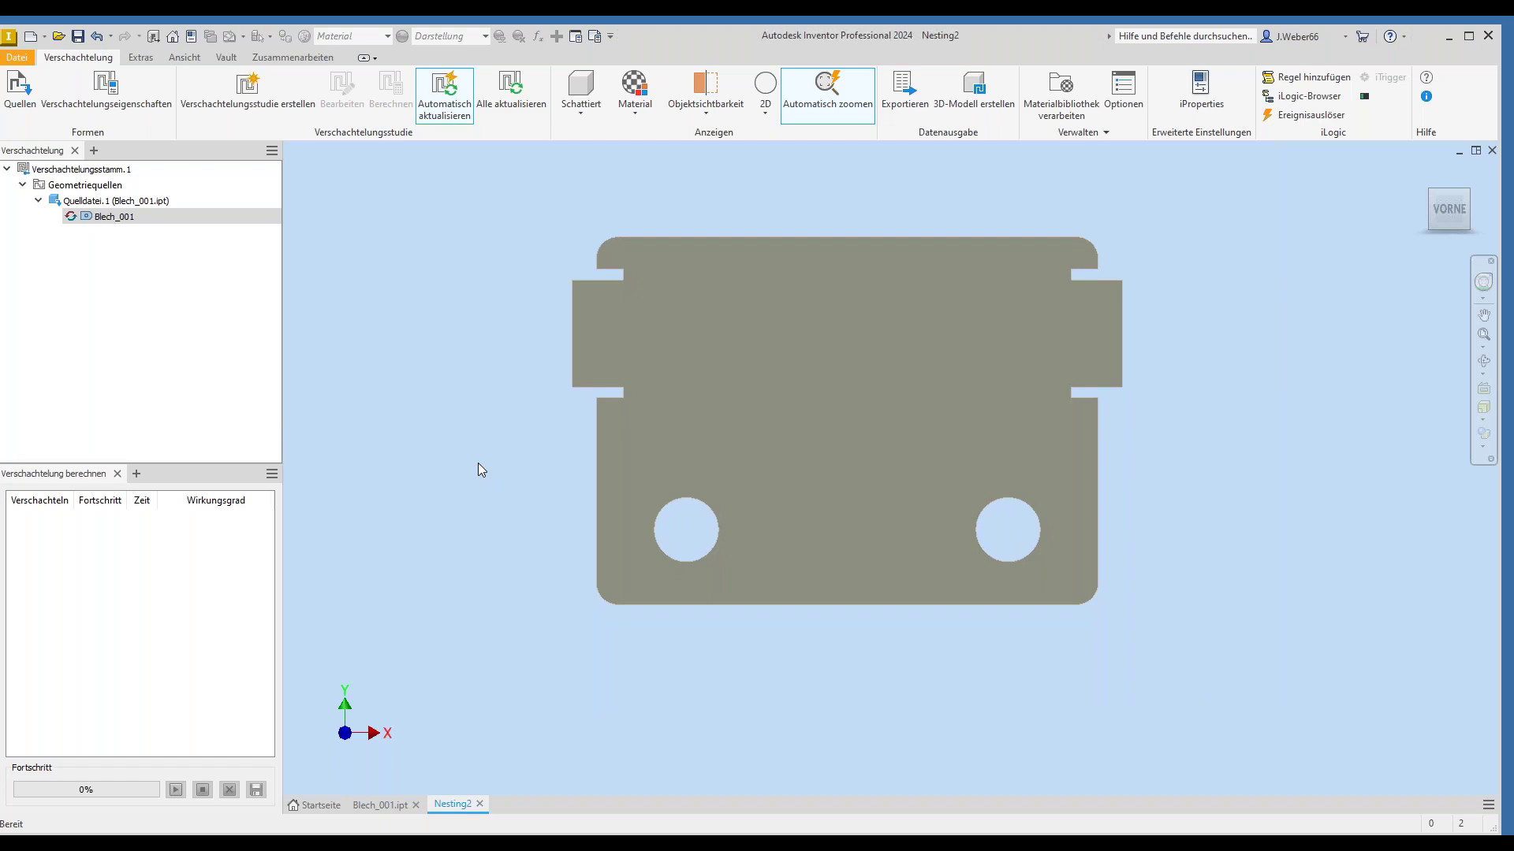
- Review the nesting properties of the Blech_001 shape, such as quantity, priority, mirroring and permitted rotations
{"action": "left_click", "coordinate": [106, 89]}
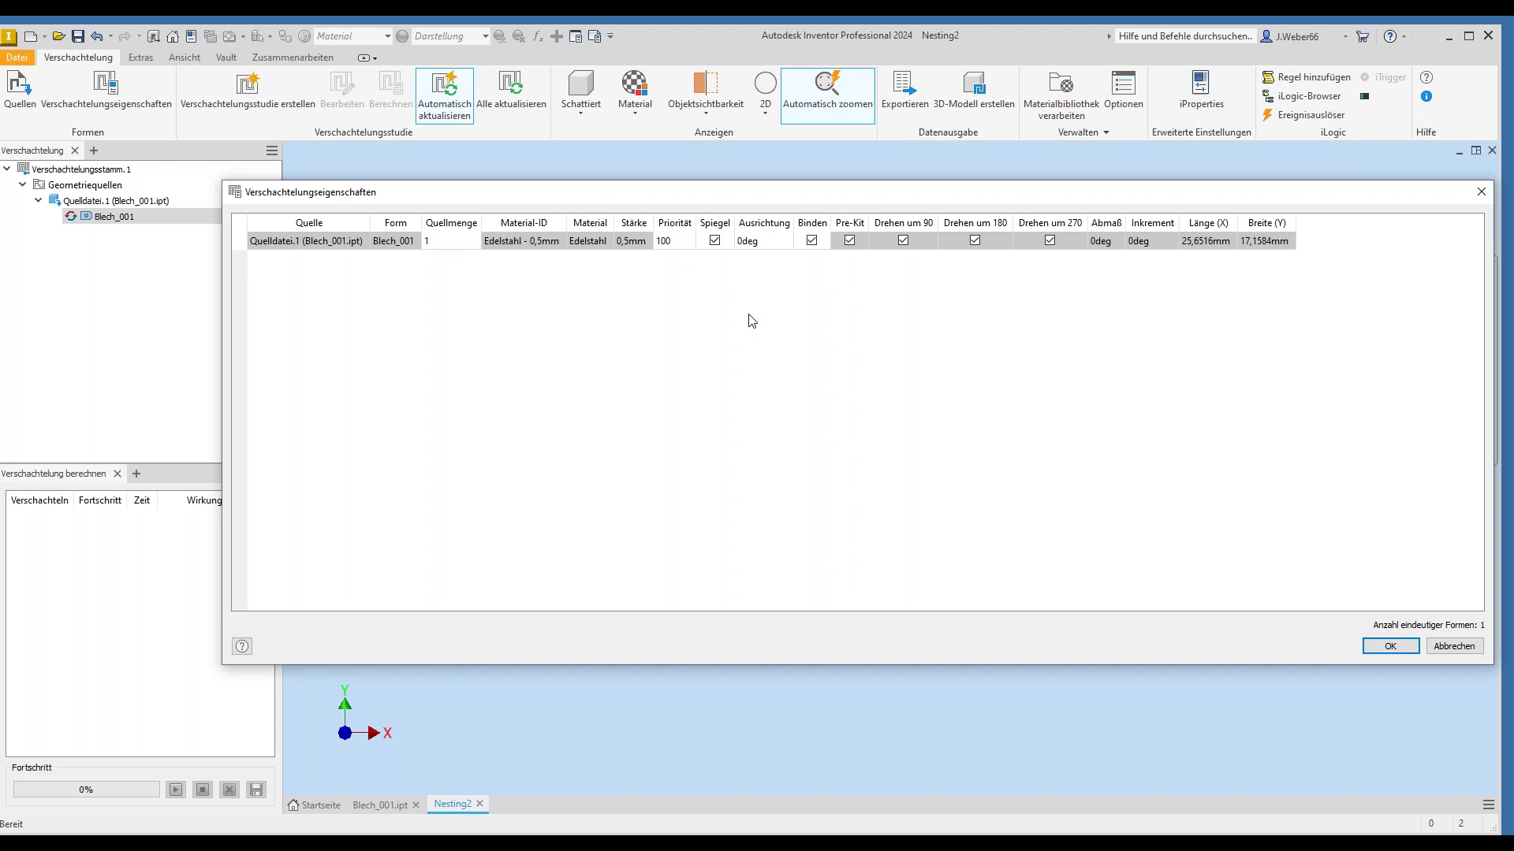
{"action": "left_click_drag", "start_coordinate": [797, 192], "coordinate": [752, 176]}
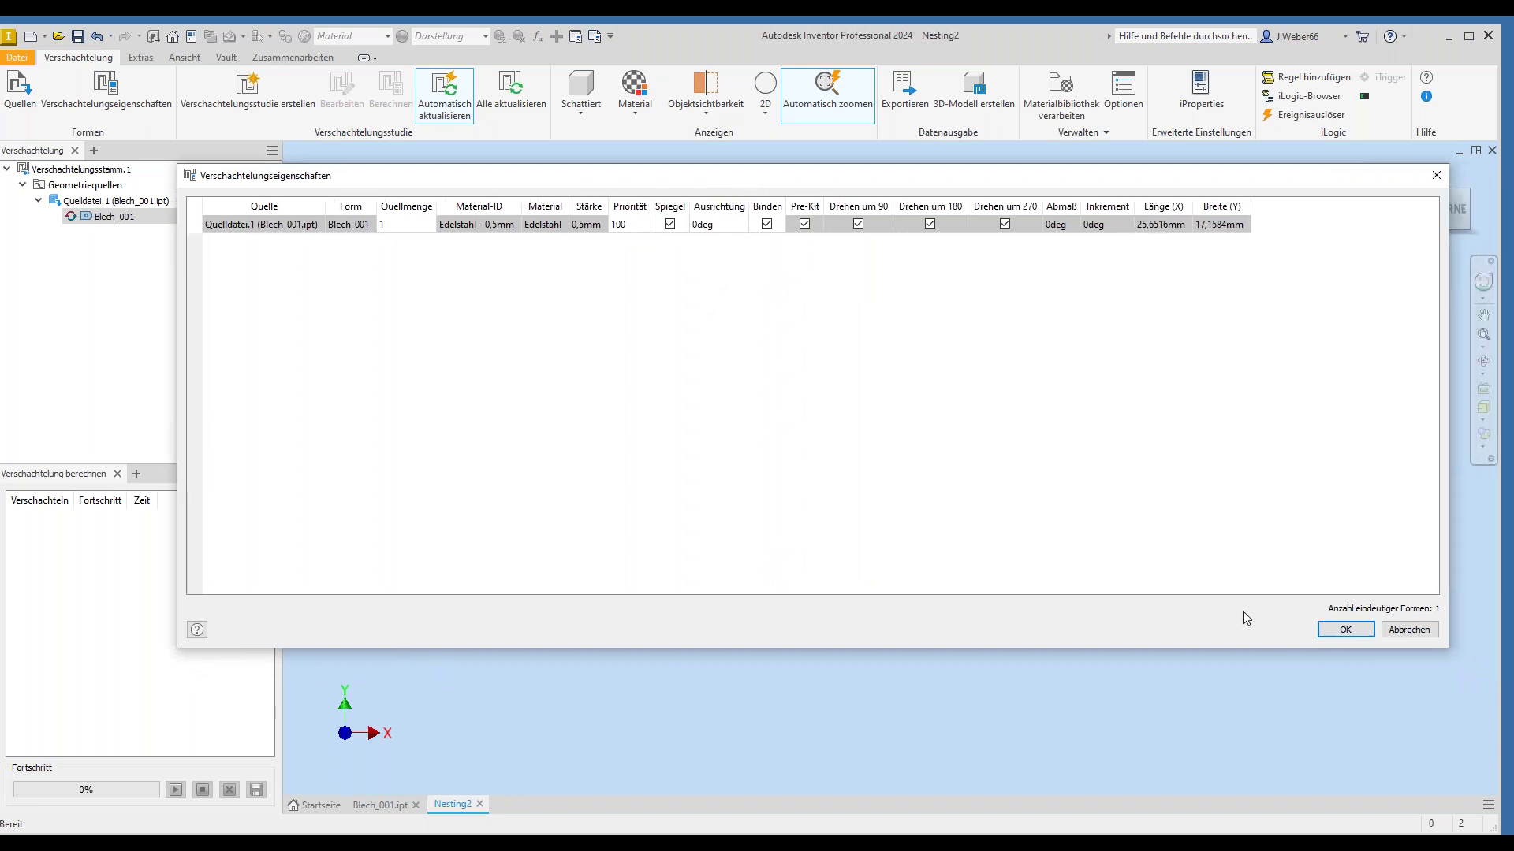
{"action": "left_click", "coordinate": [1324, 629]}
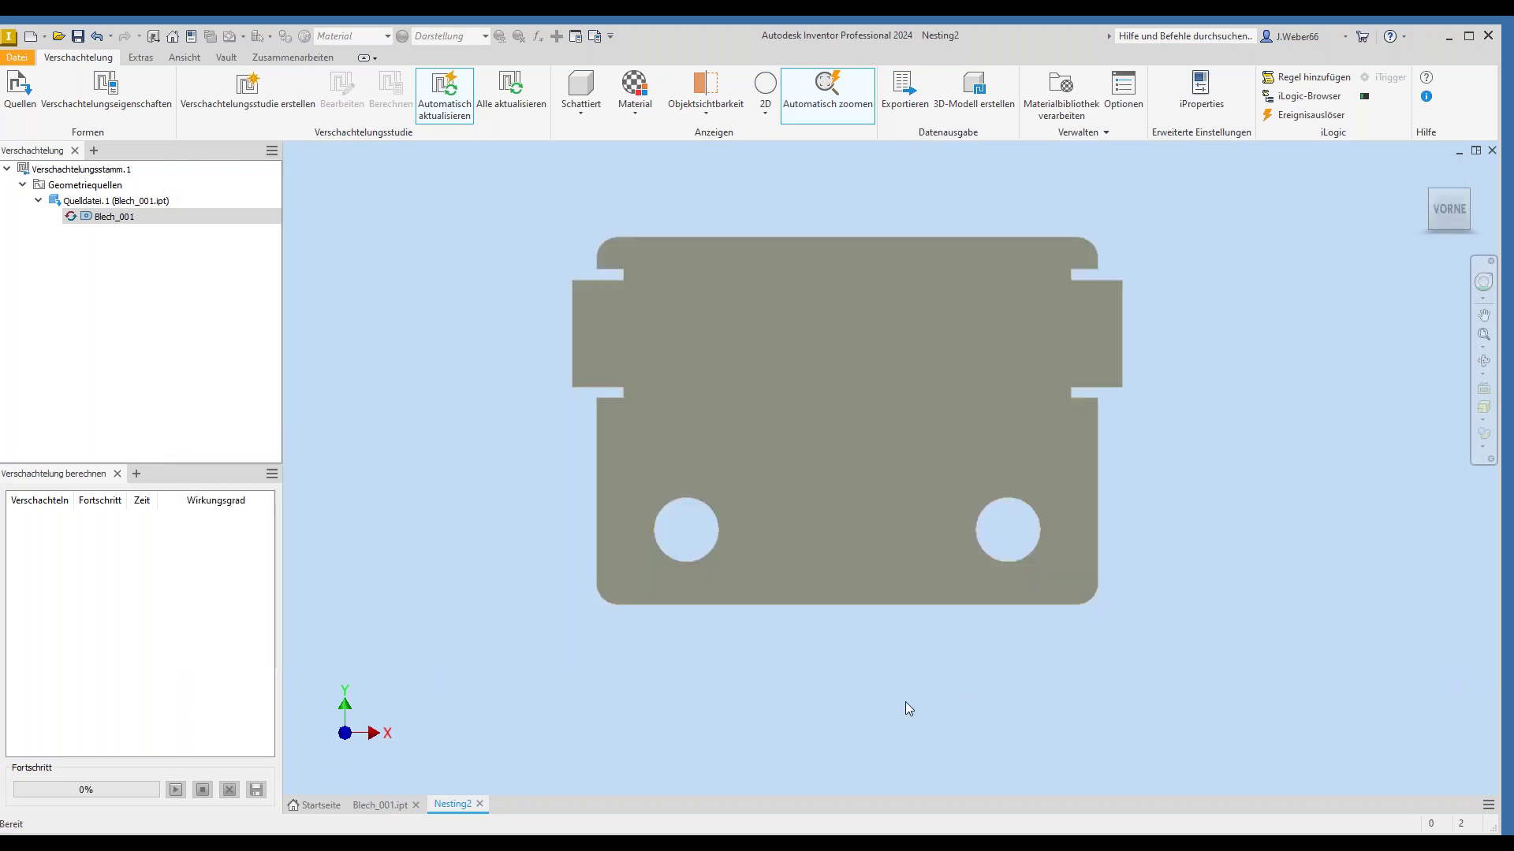
- Create a nesting study for Blech_001 with an order quantity of 300 on the Normaltafel package
{"action": "left_click", "coordinate": [248, 88]}
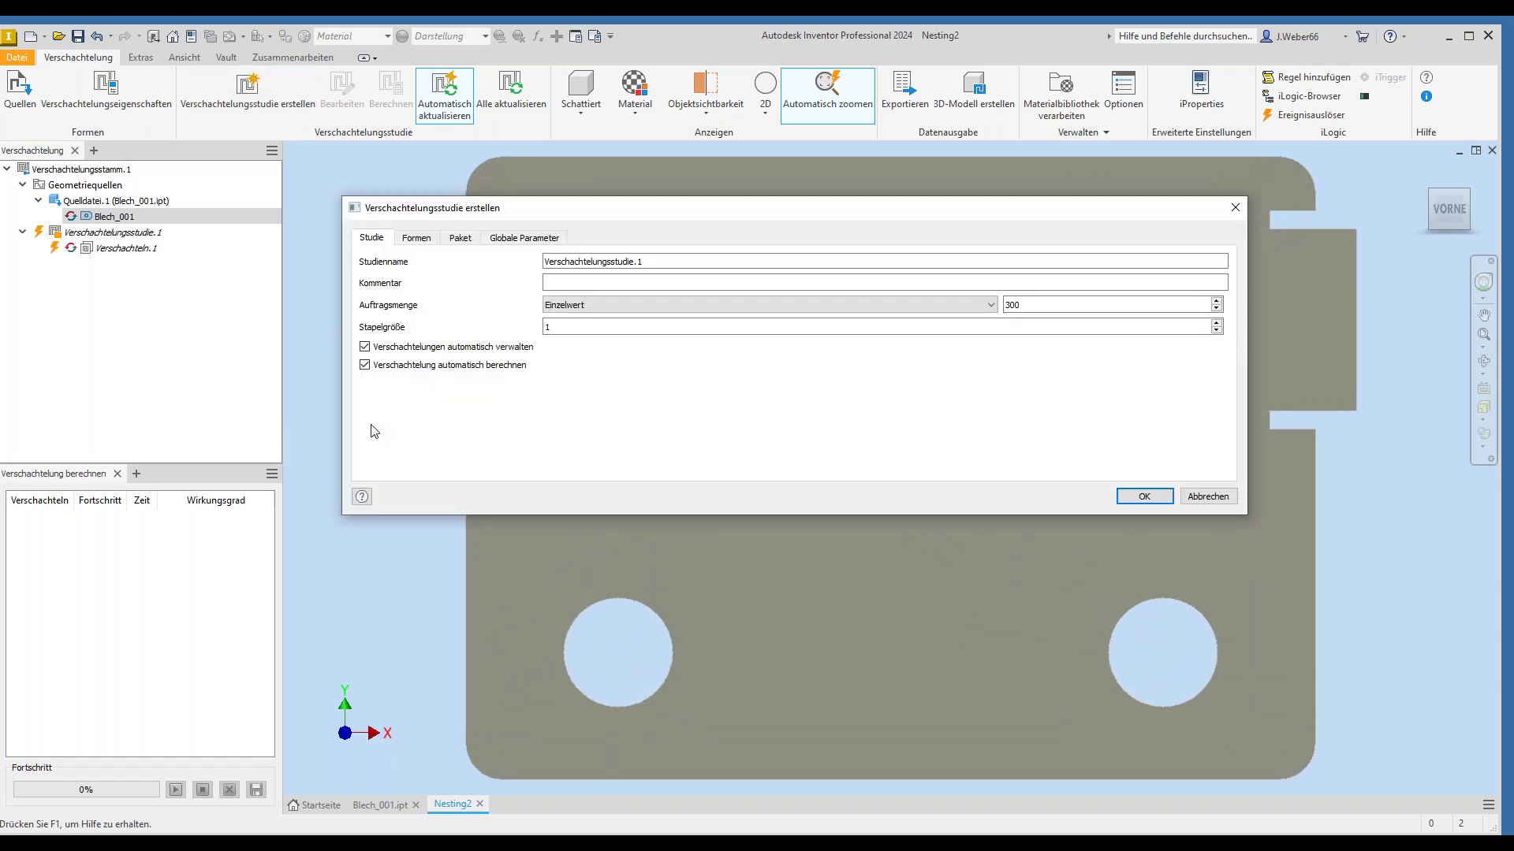
{"action": "double_click", "coordinate": [1044, 303]}
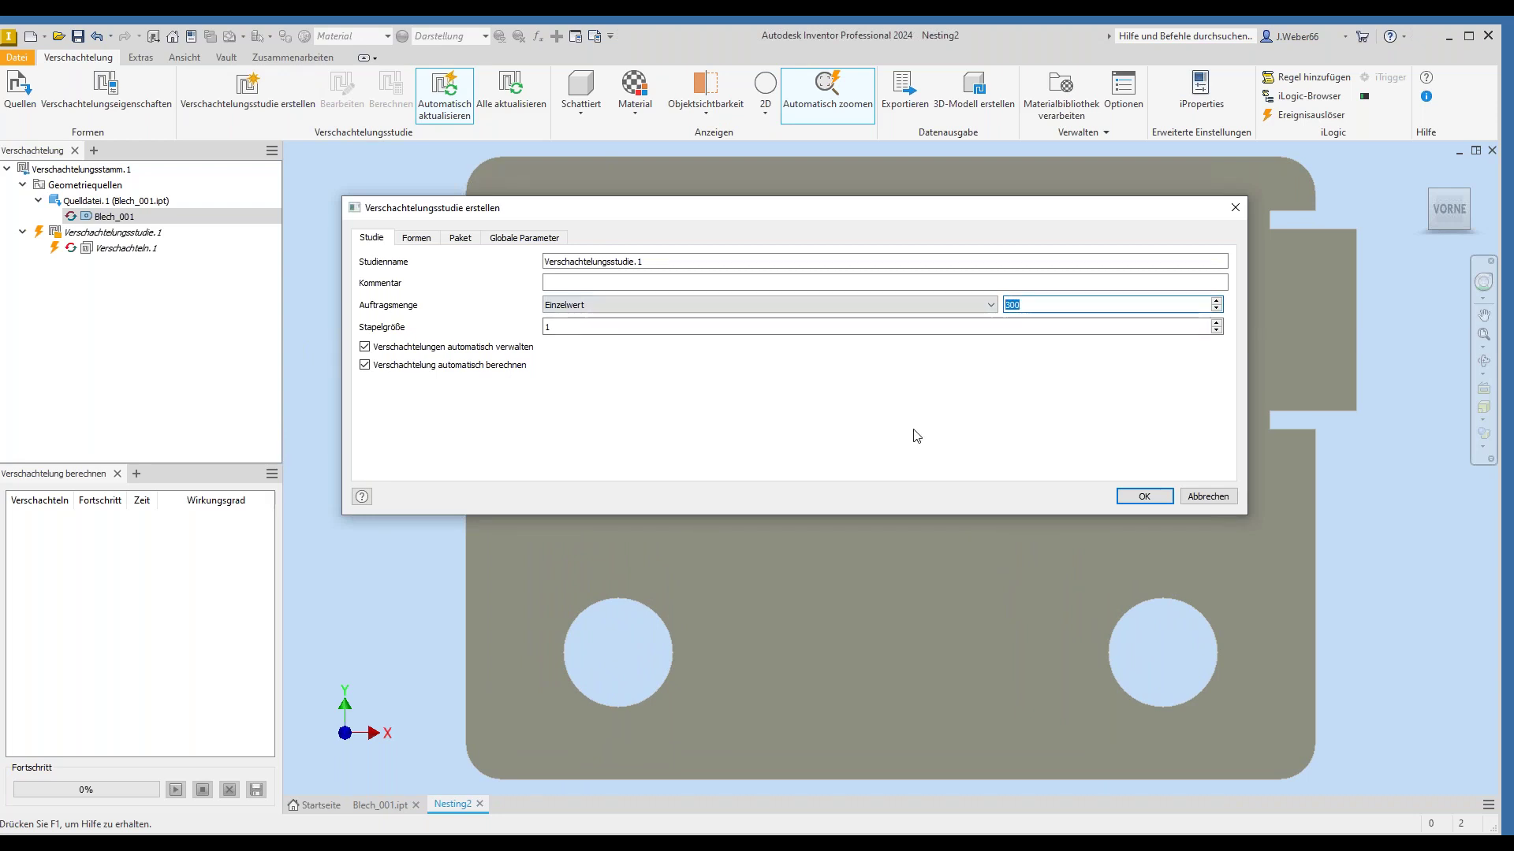
{"action": "left_click", "coordinate": [418, 241]}
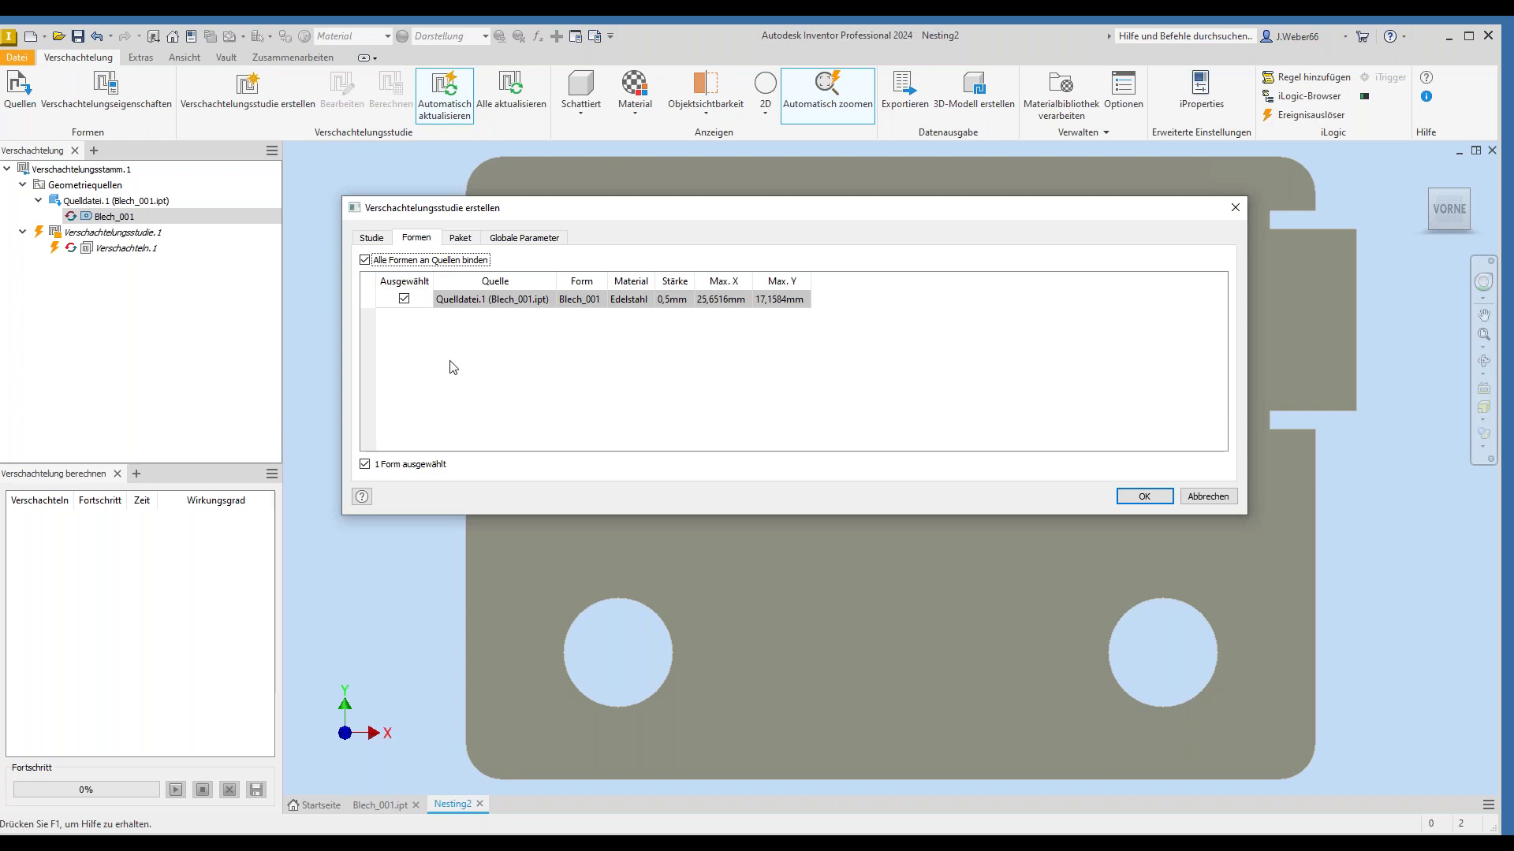
{"action": "left_click", "coordinate": [457, 241]}
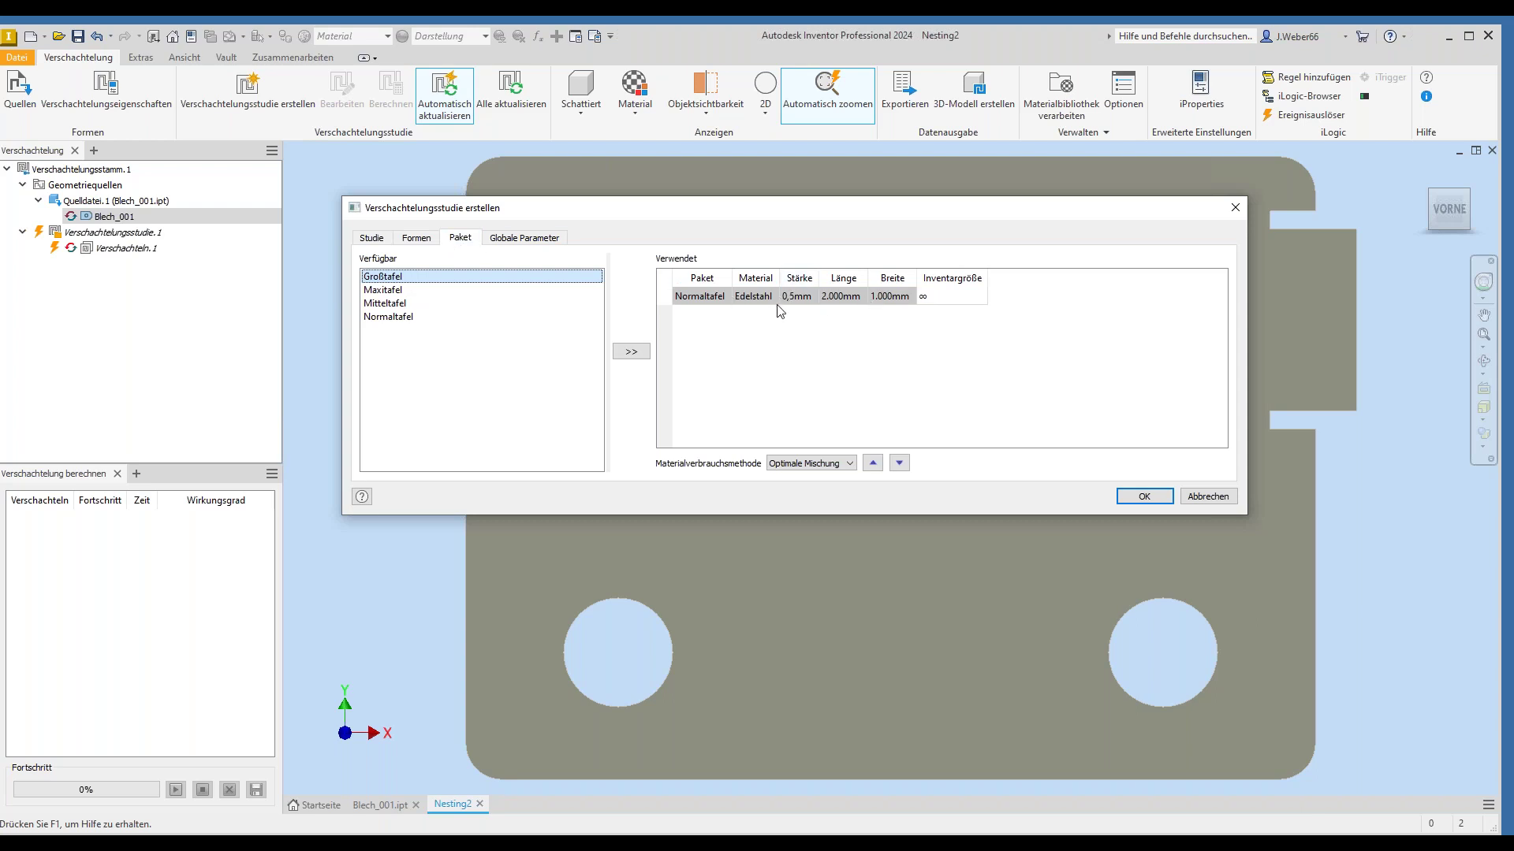
{"action": "left_click", "coordinate": [1144, 496]}
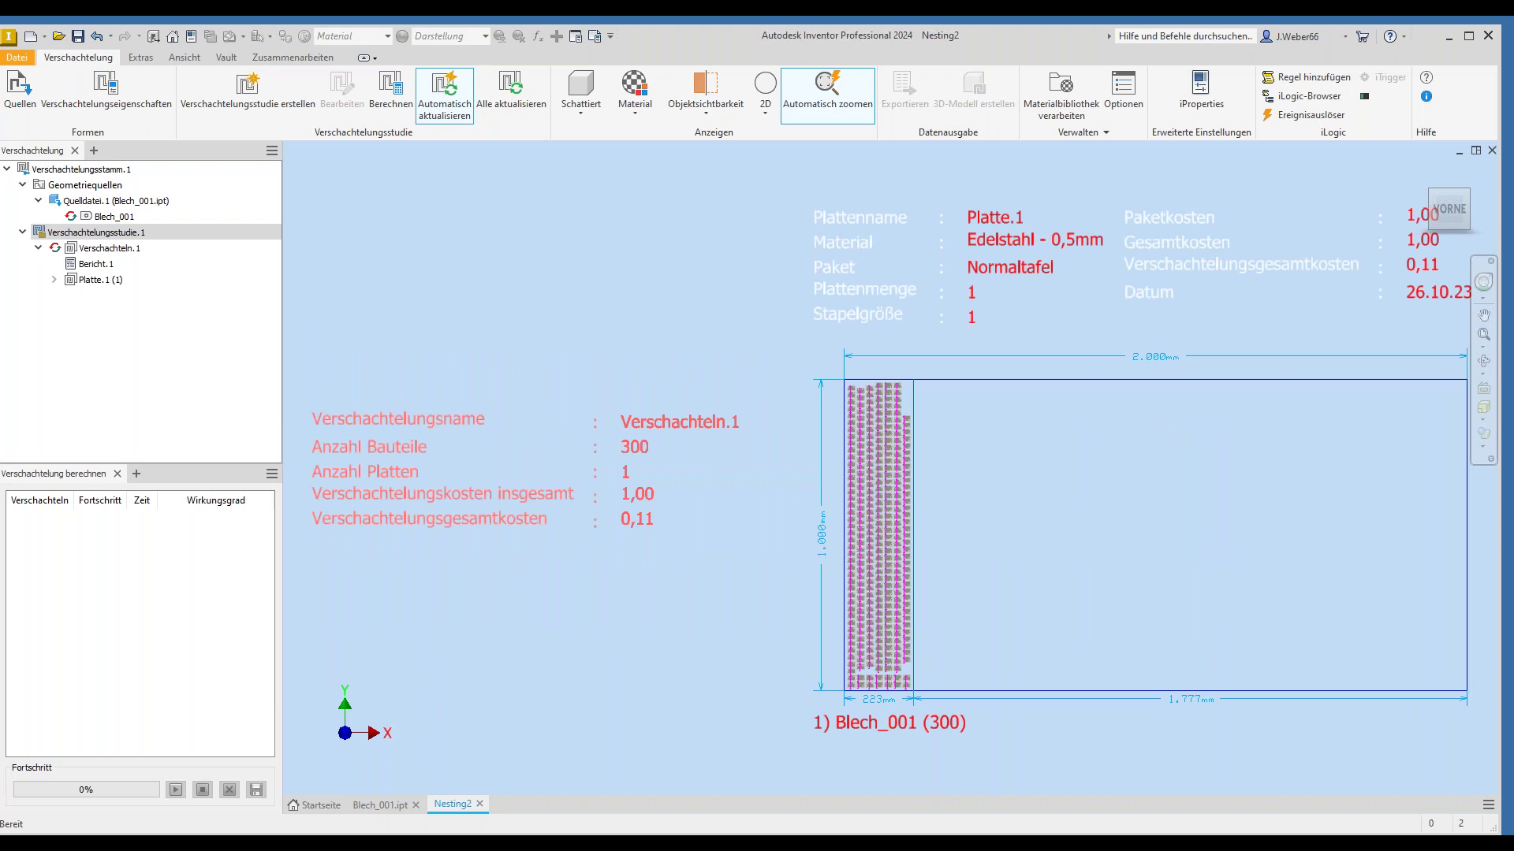
- Inspect the arrangement of the nested parts and the remaining sheet area on the computed plate
{"action": "middle_click_drag", "start_coordinate": [1099, 536], "coordinate": [929, 446]}
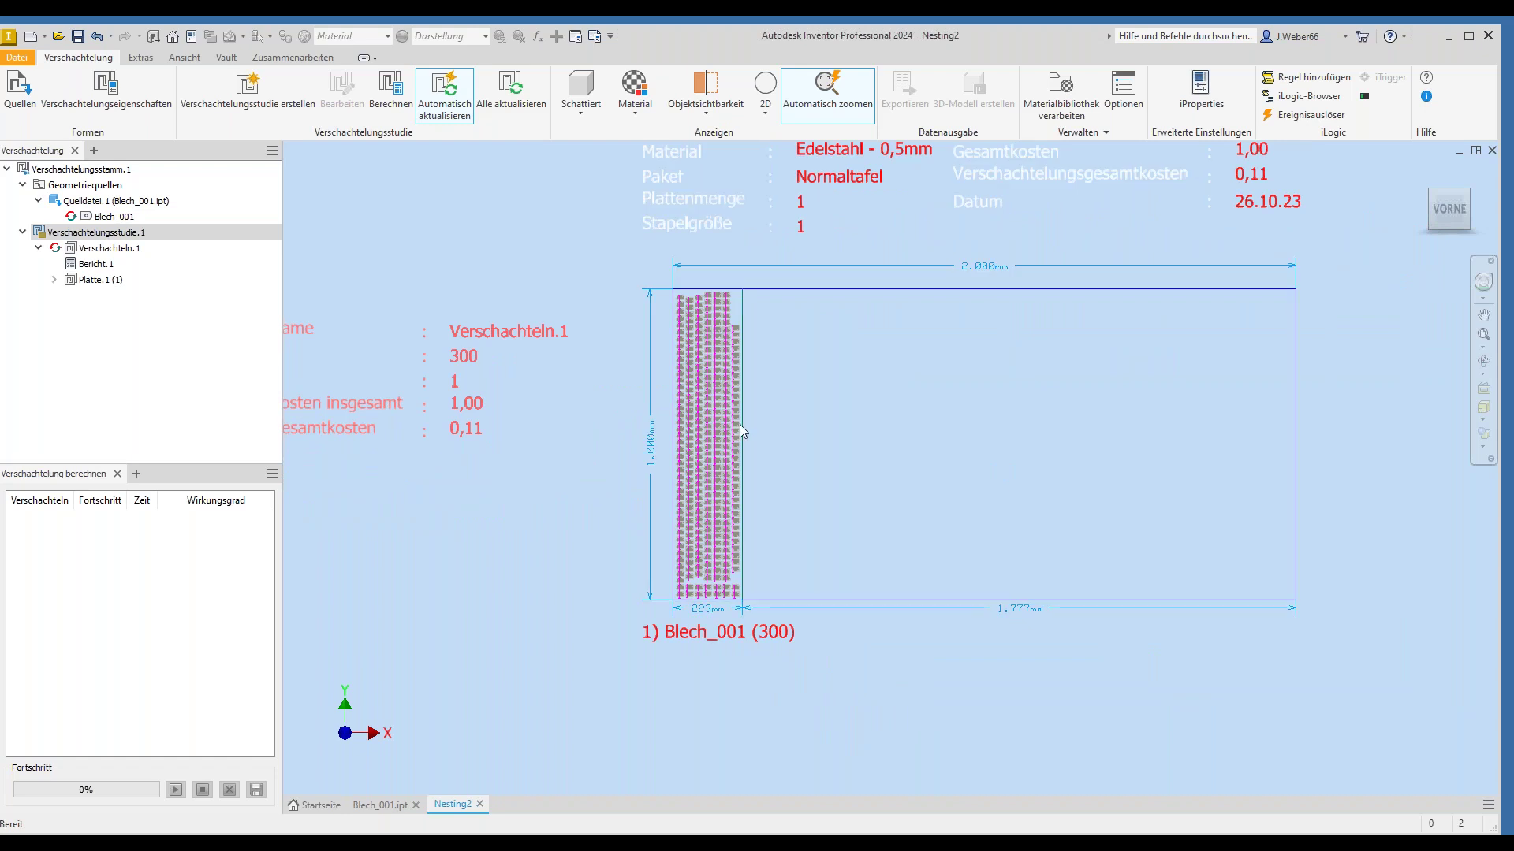
{"action": "scroll", "coordinate": [720, 655], "scroll_direction": "down", "scroll_amount": 2}
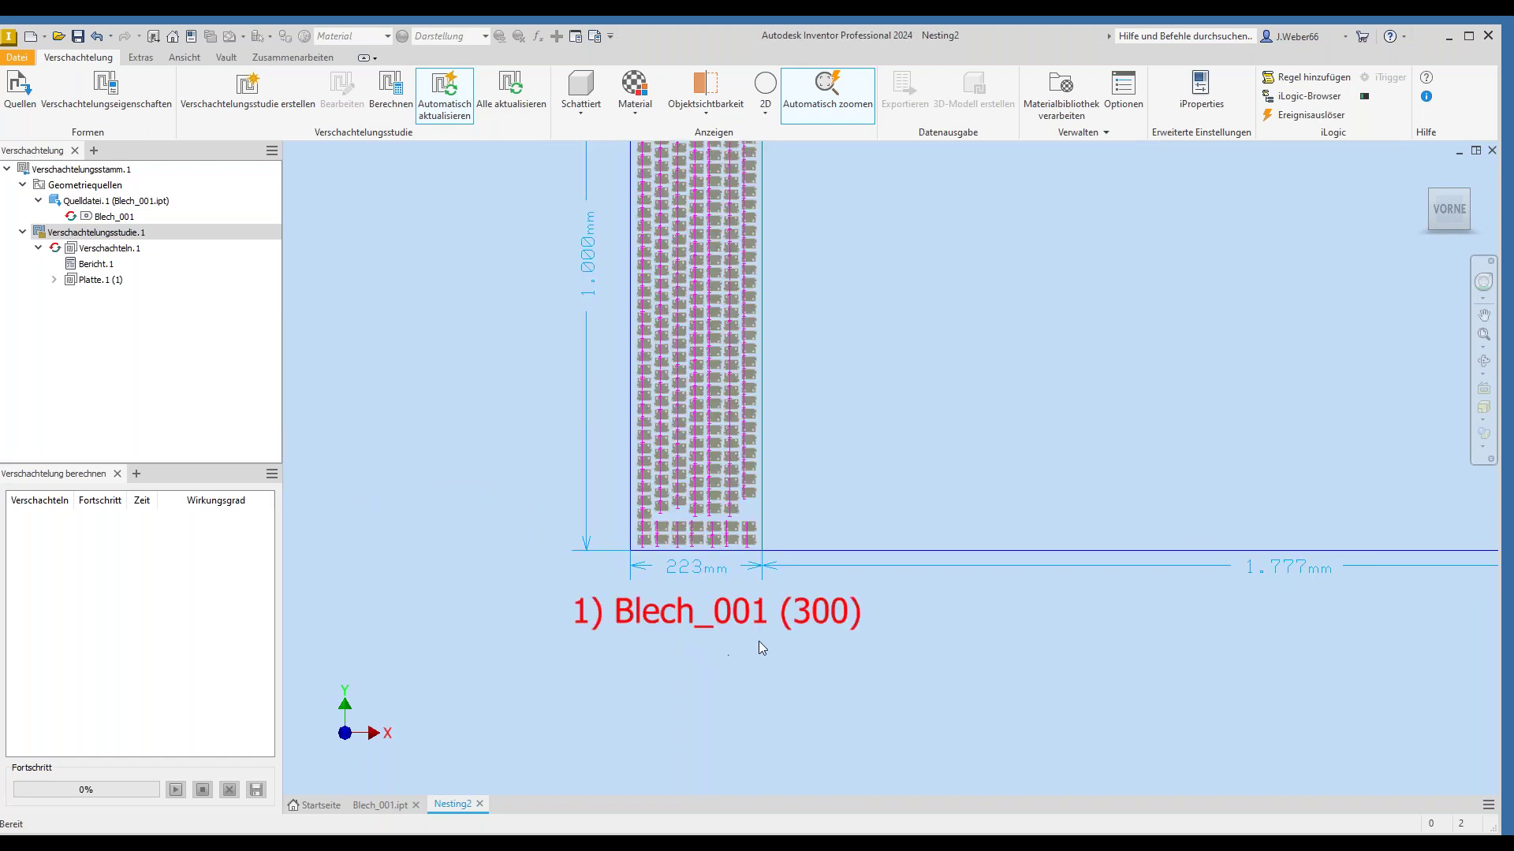
{"action": "scroll", "coordinate": [891, 597], "scroll_direction": "down", "scroll_amount": 2}
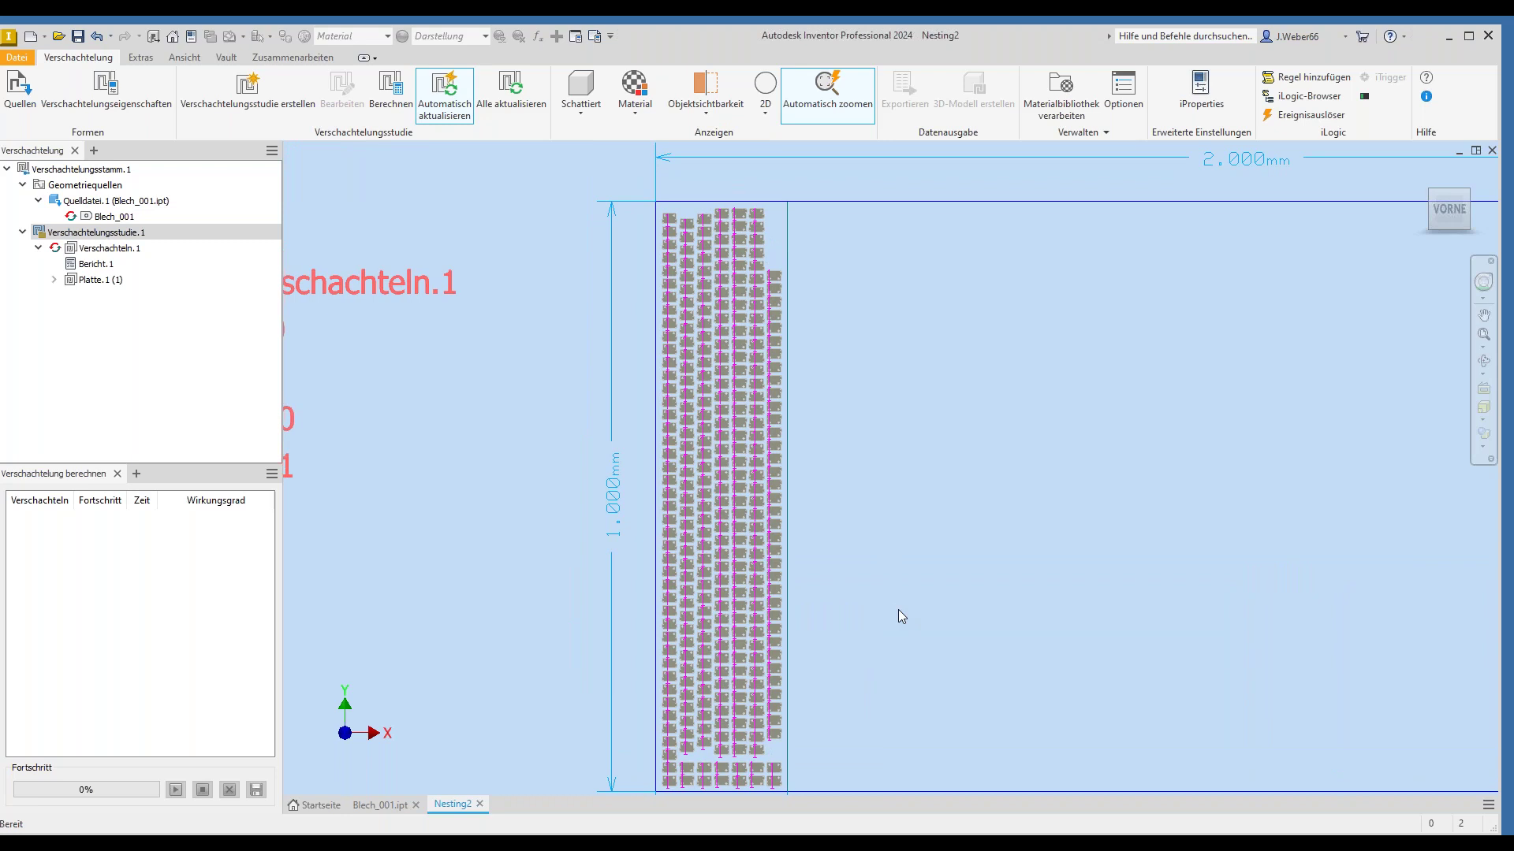
{"action": "scroll", "coordinate": [899, 615], "scroll_direction": "down", "scroll_amount": 3}
{"action": "scroll", "coordinate": [712, 505], "scroll_direction": "down", "scroll_amount": 2}
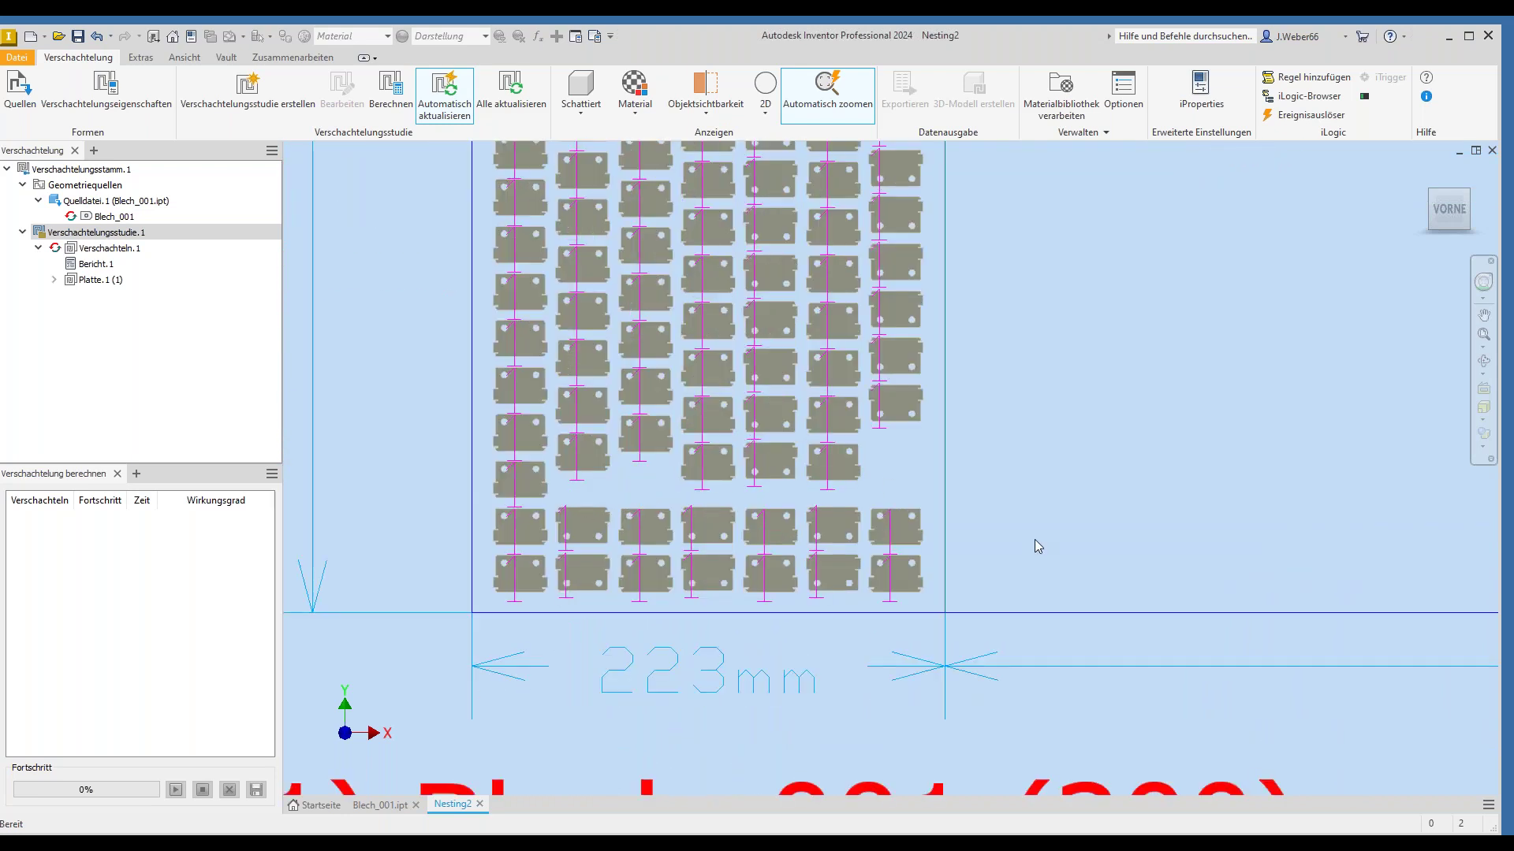
{"action": "scroll", "coordinate": [1035, 539], "scroll_direction": "up", "scroll_amount": 5}
{"action": "middle_click_drag", "start_coordinate": [1061, 426], "coordinate": [764, 465]}
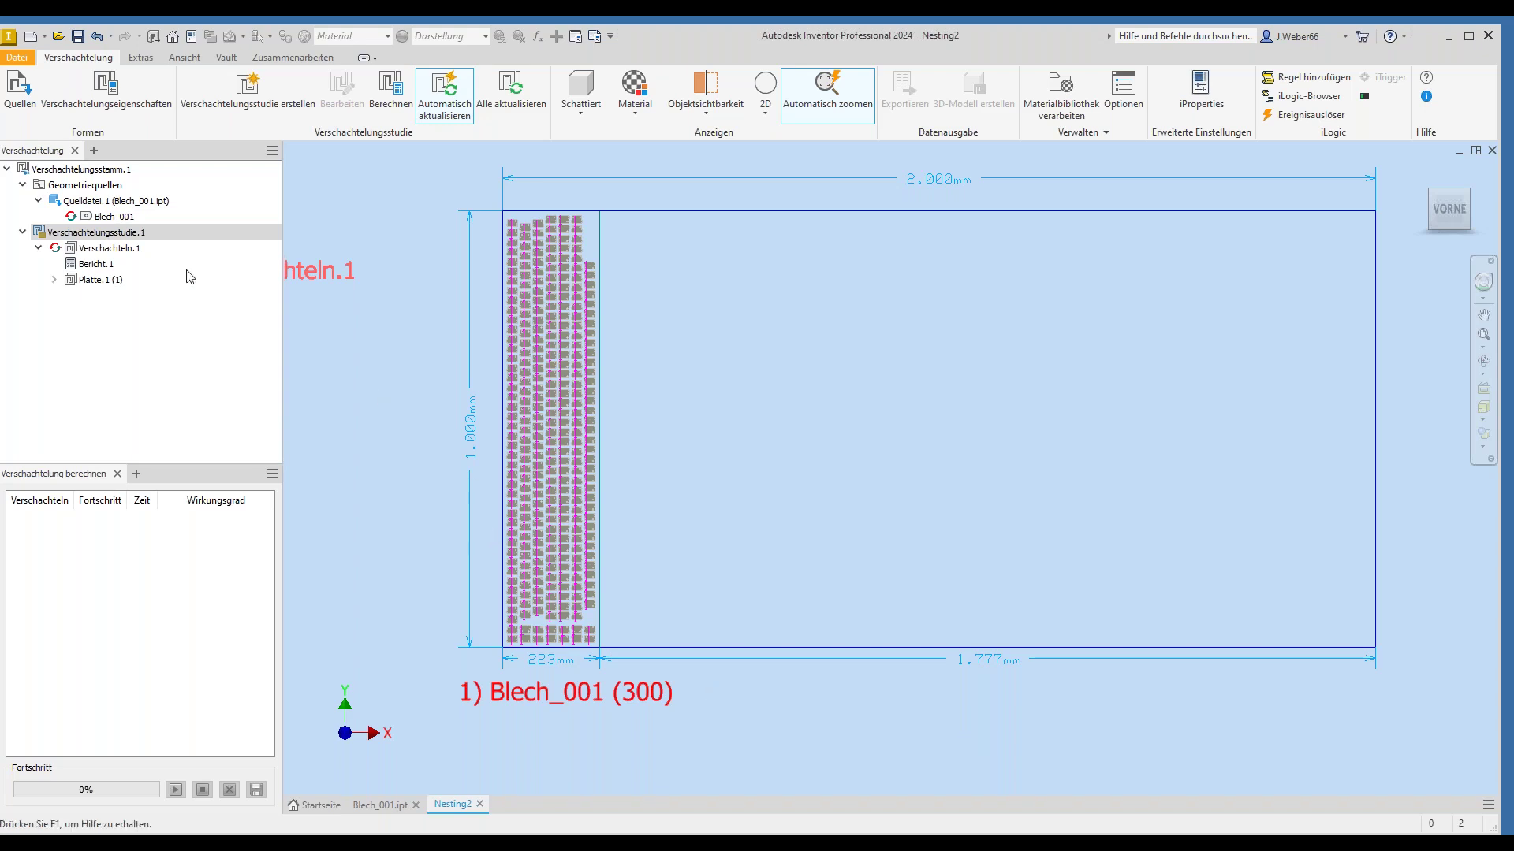
- Check the available and used packages in the existing nesting study without changing them
{"action": "double_click", "coordinate": [118, 233]}
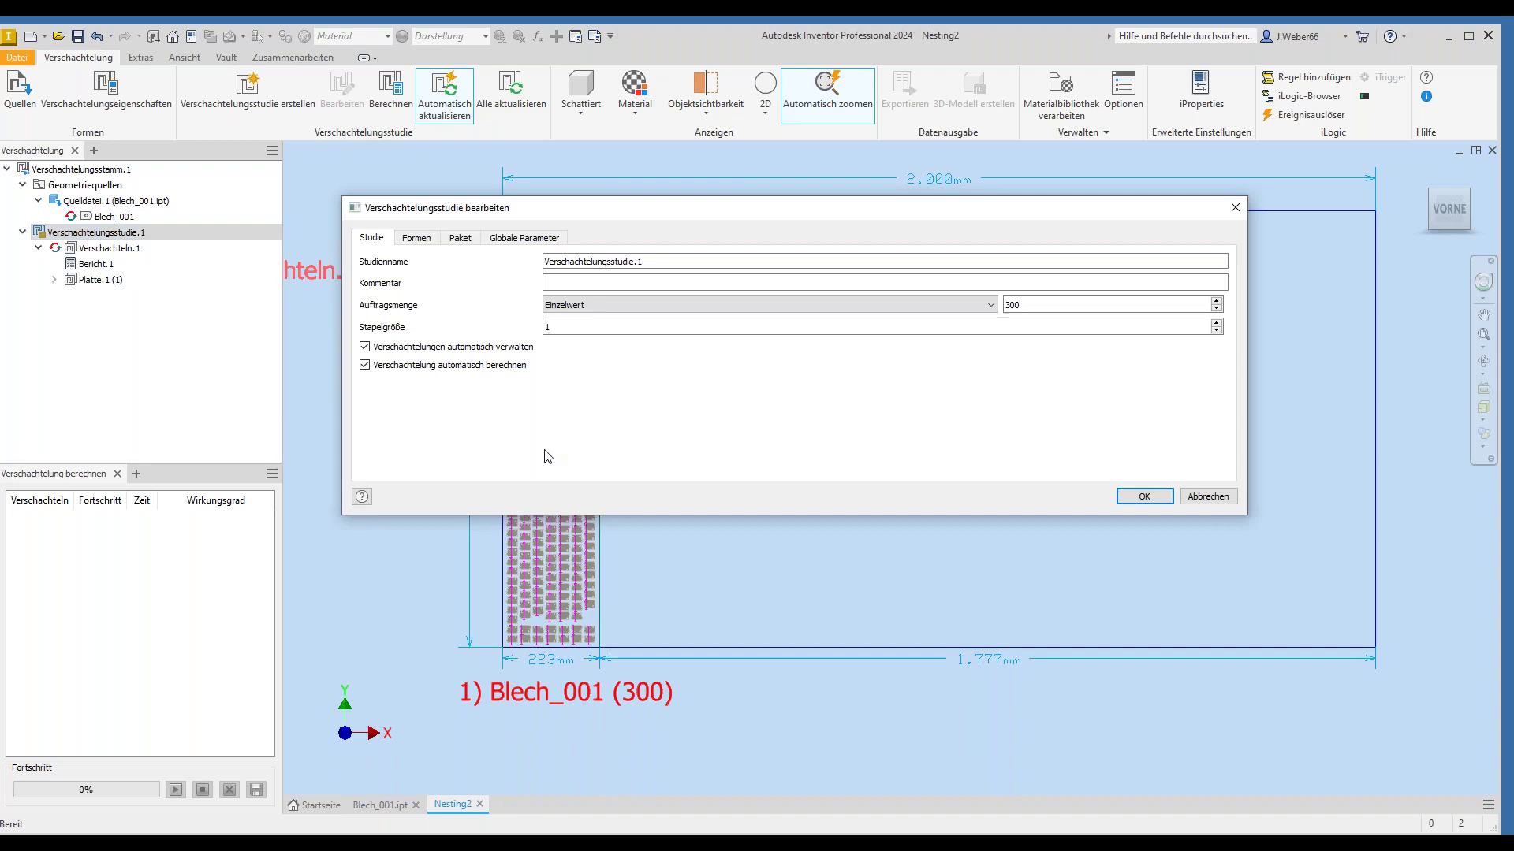
{"action": "left_click", "coordinate": [456, 239]}
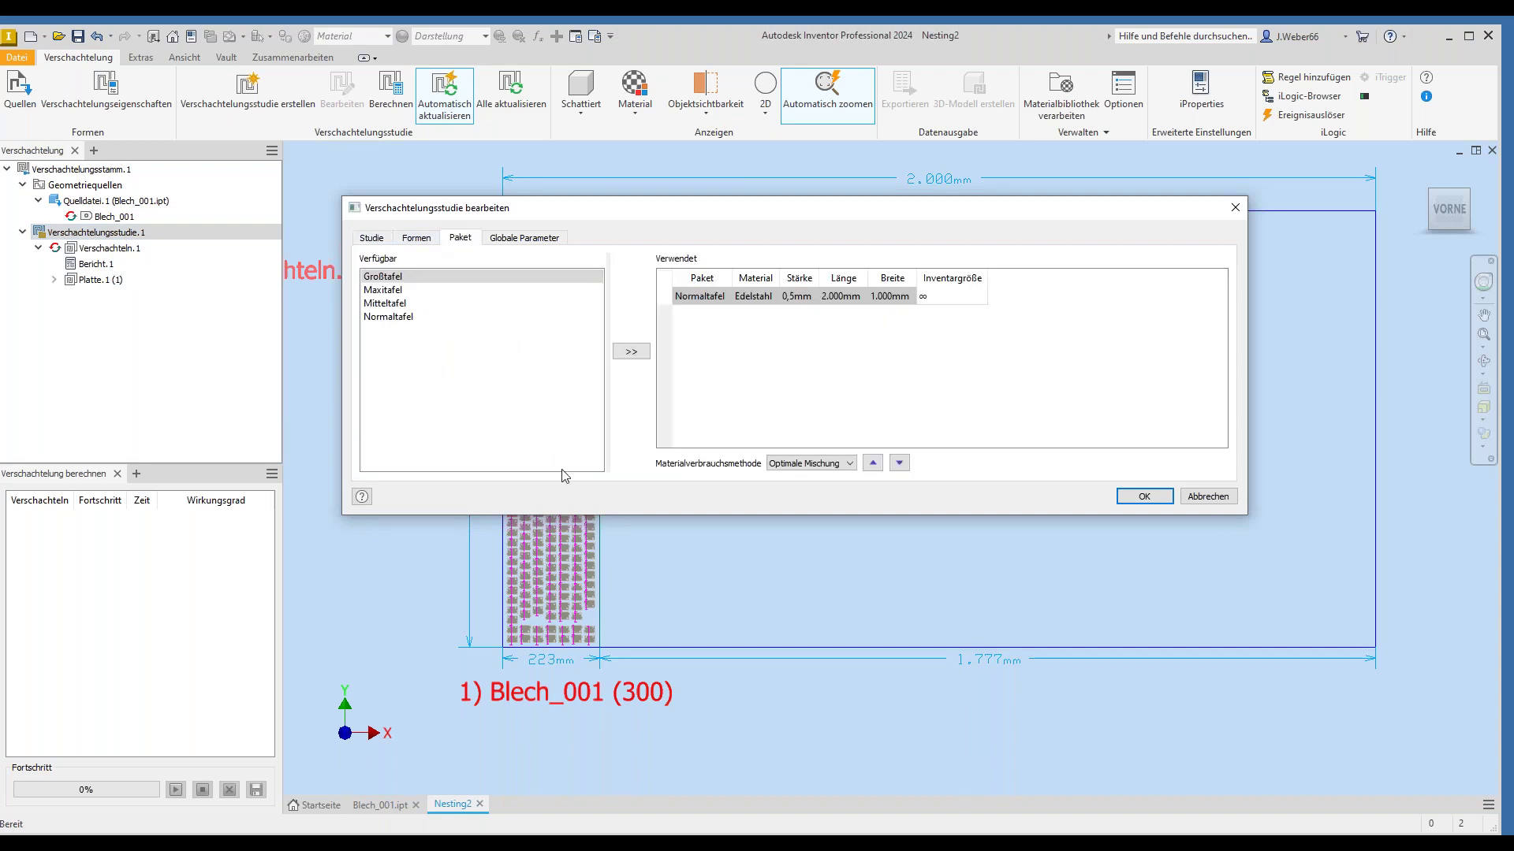
{"action": "right_click", "coordinate": [825, 376]}
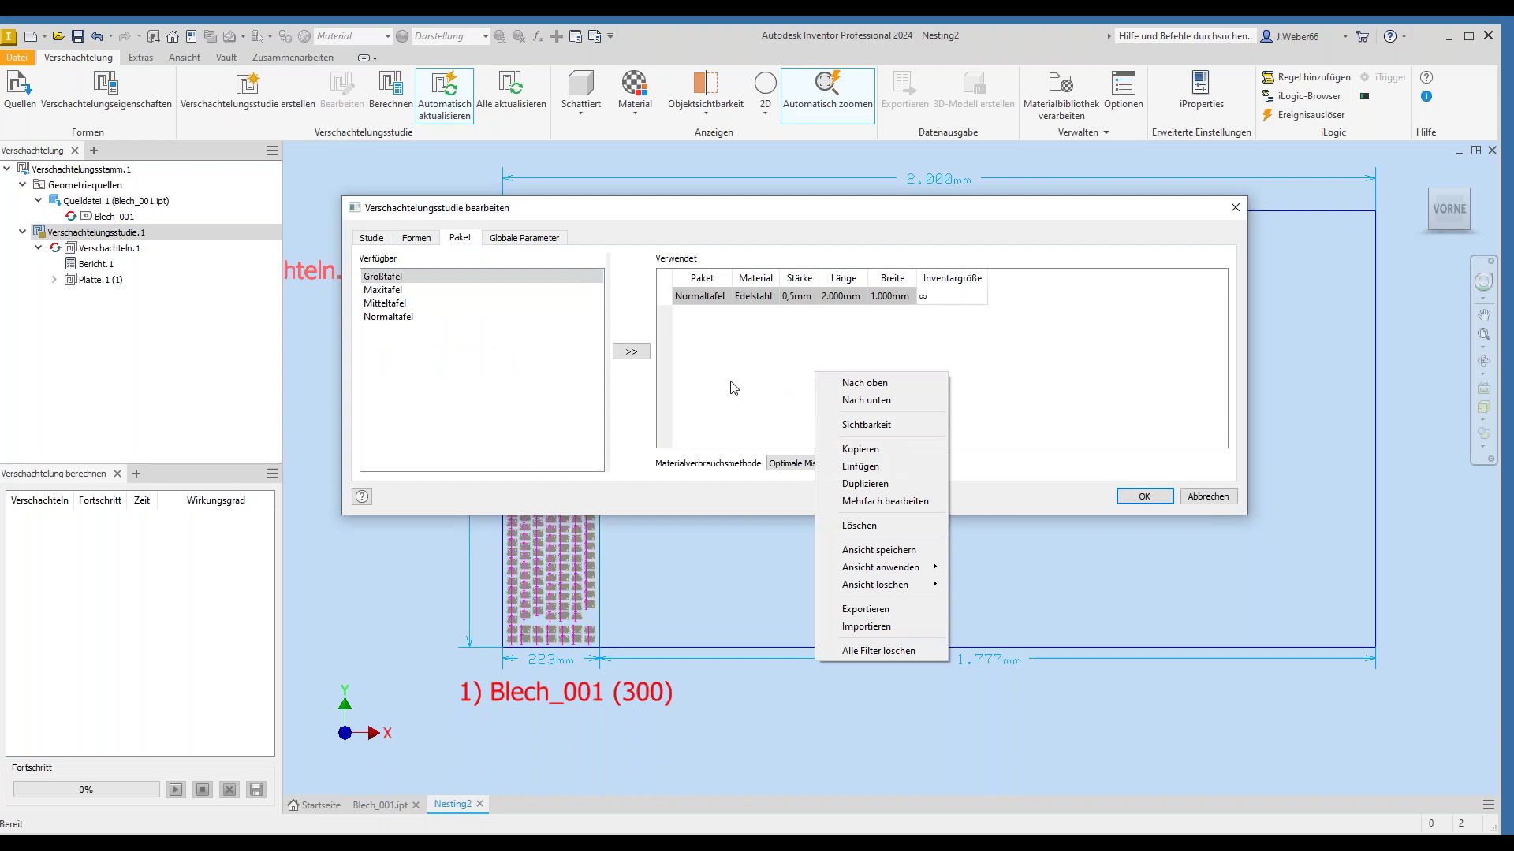
{"action": "left_click", "coordinate": [634, 411]}
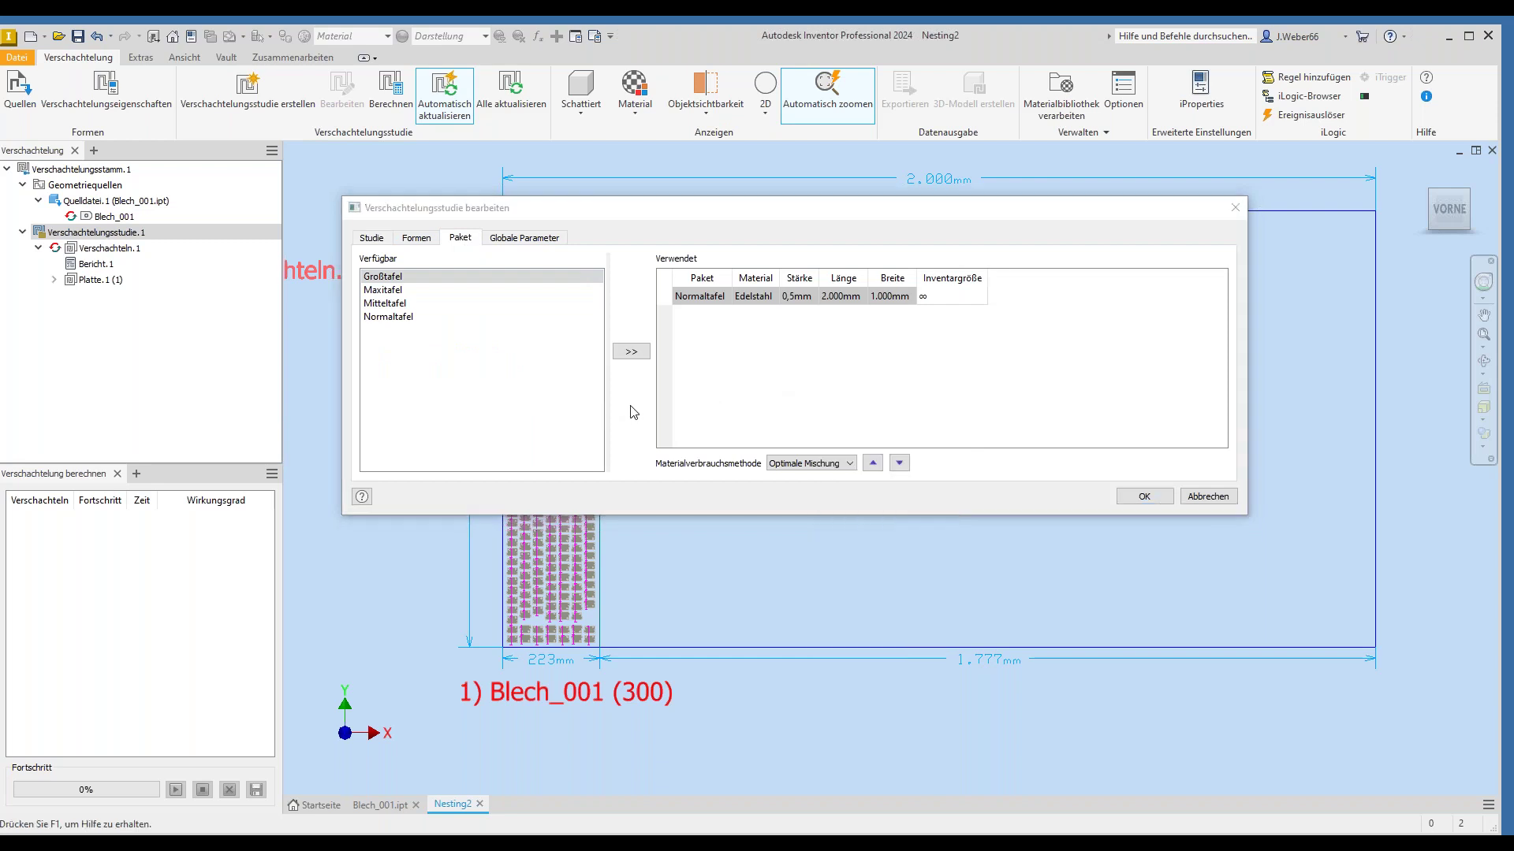
{"action": "left_click", "coordinate": [1190, 501]}
- Review the packages in the material library and add a new package under Edelstahl - 0,5mm
{"action": "left_click", "coordinate": [1061, 101]}
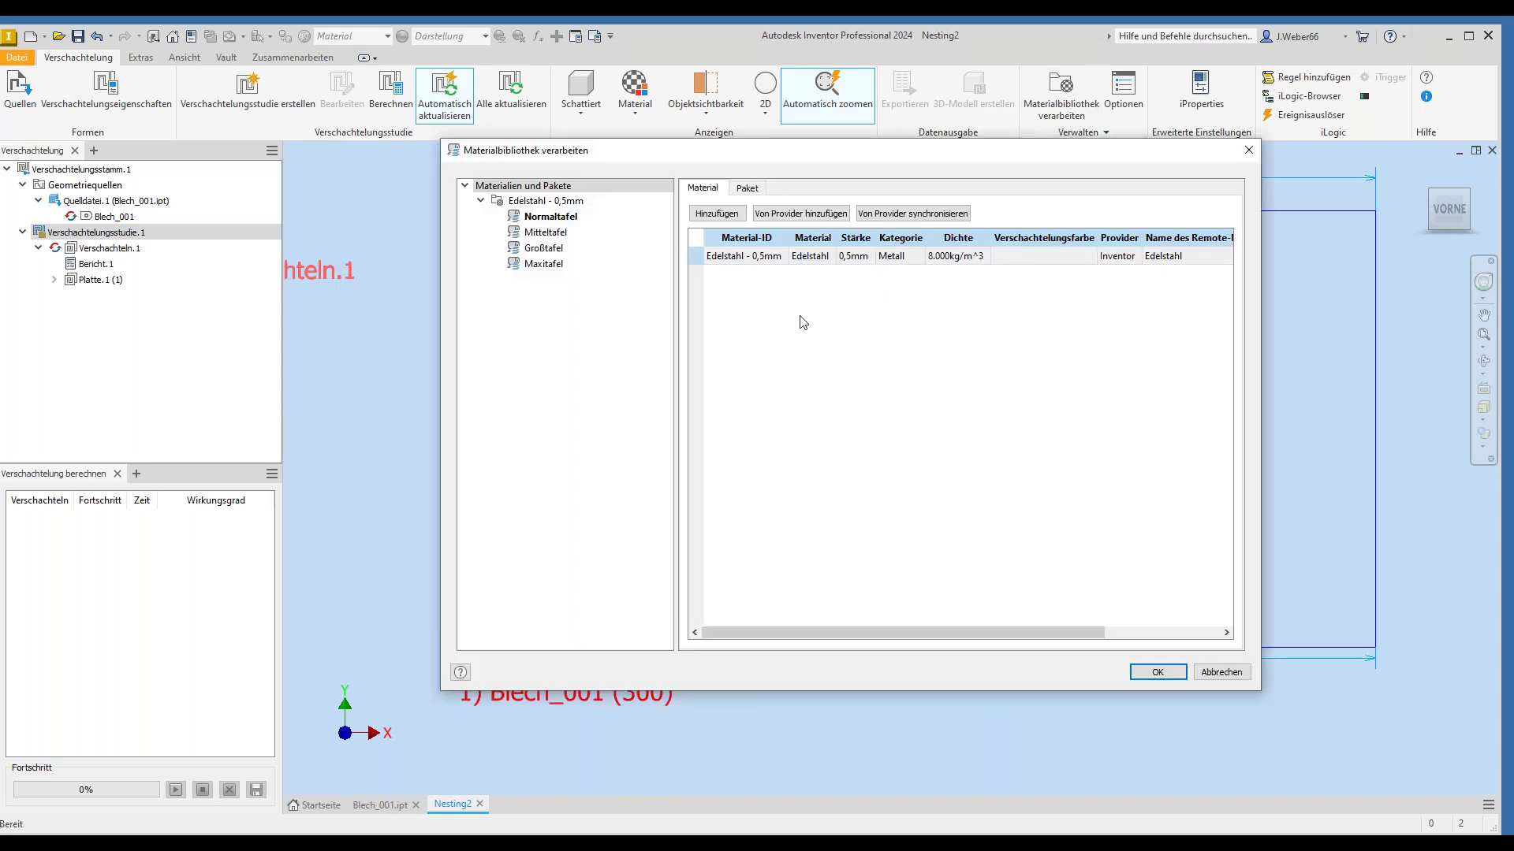
{"action": "left_click", "coordinate": [745, 190]}
{"action": "right_click", "coordinate": [759, 367]}
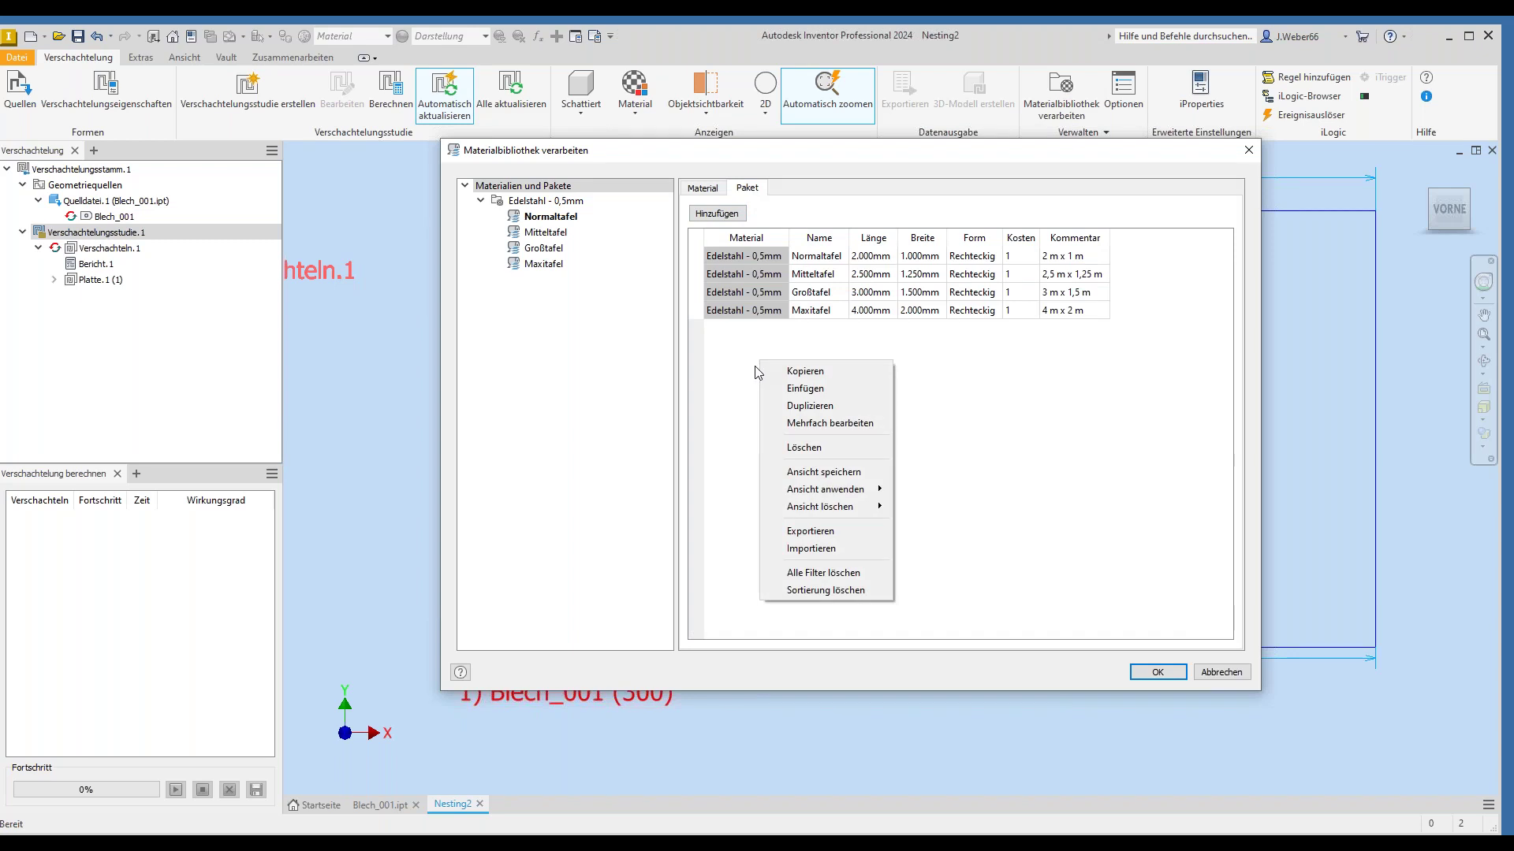
{"action": "left_click", "coordinate": [573, 201]}
{"action": "right_click", "coordinate": [572, 202]}
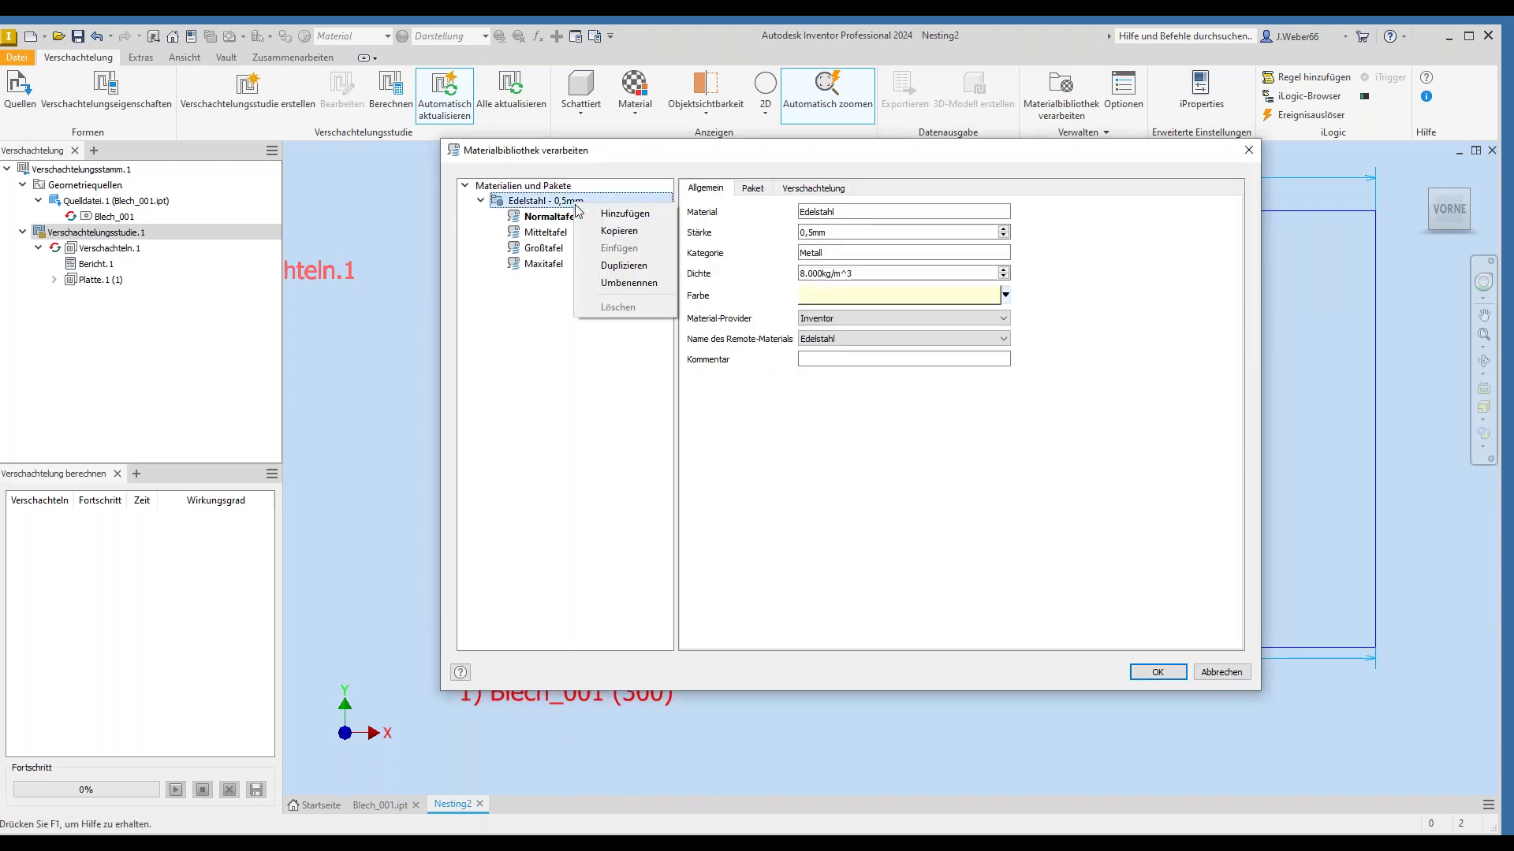
{"action": "left_click", "coordinate": [590, 214]}
{"action": "left_click", "coordinate": [540, 281]}
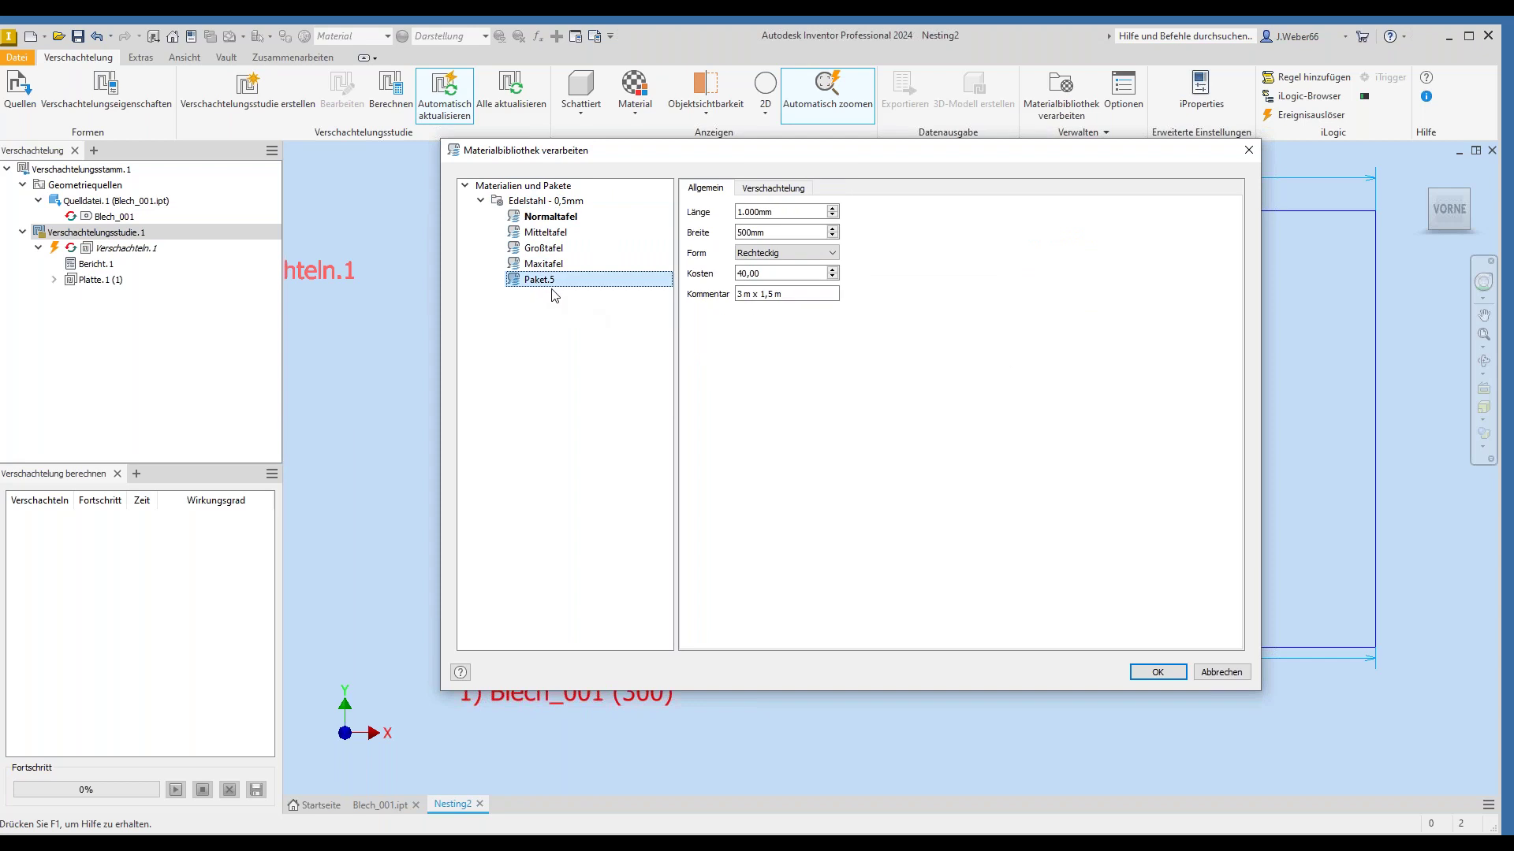
- Rename the newly added package as Resttafel and accept the material library changes
{"action": "right_click", "coordinate": [542, 282]}
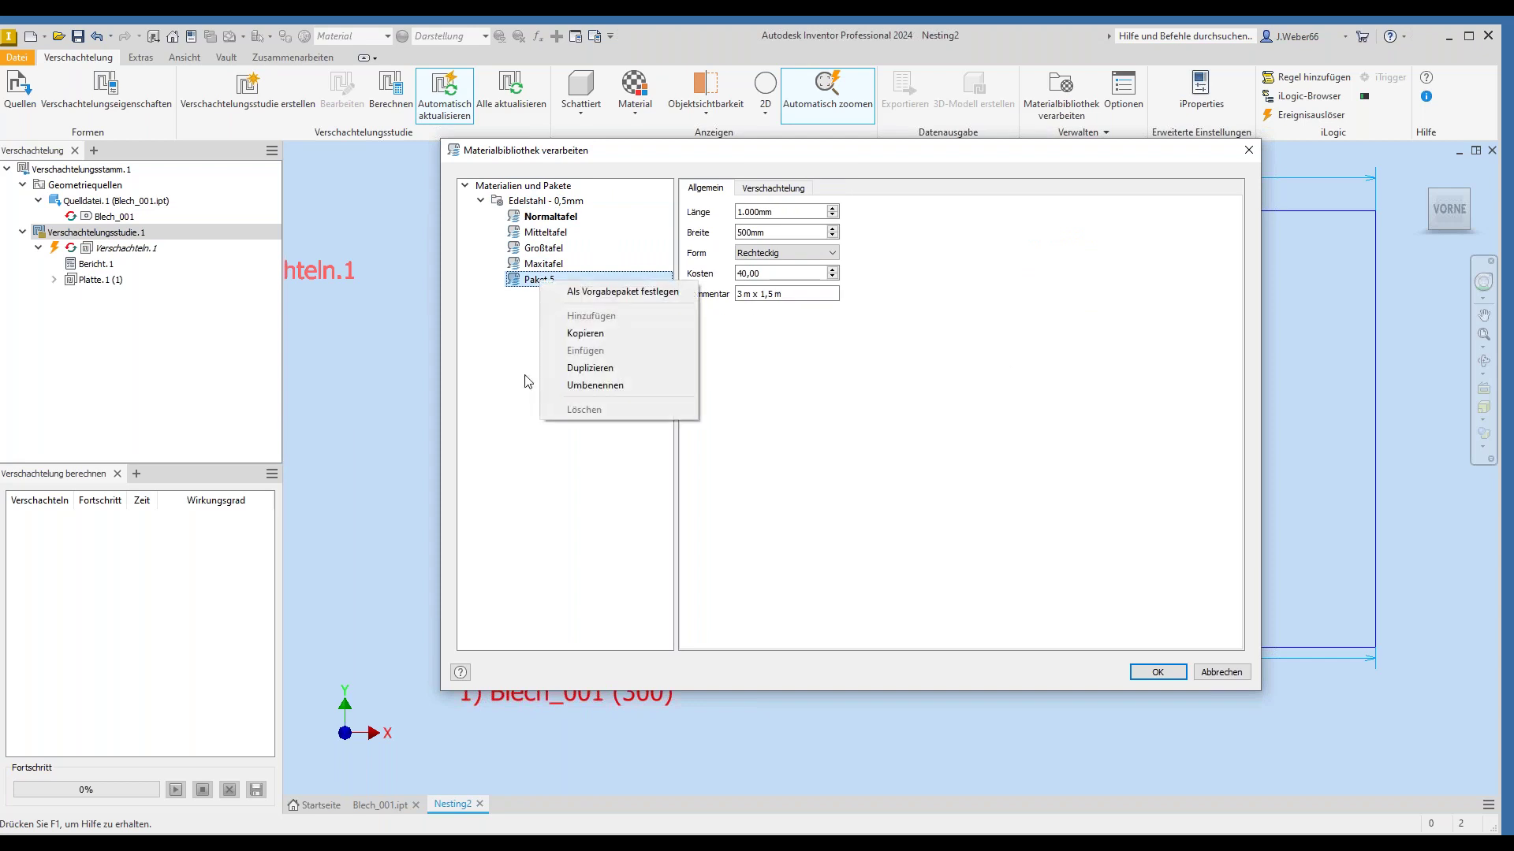
{"action": "left_click", "coordinate": [585, 393]}
{"action": "type", "text": "Restpa"}
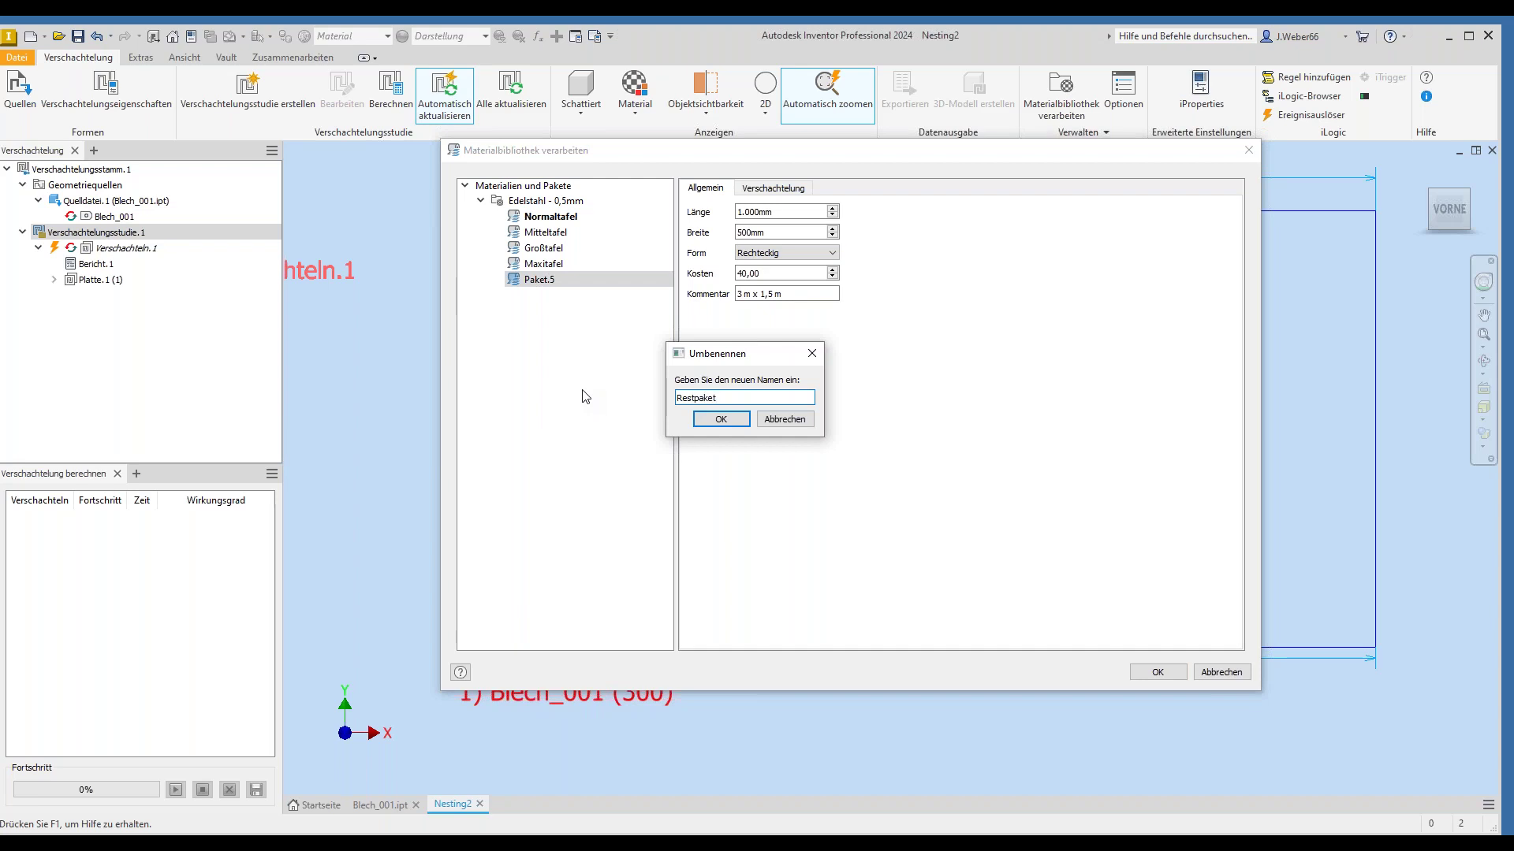
{"action": "type", "text": "ke"}
{"action": "key", "text": "BackSpace"}
{"action": "key", "text": "BackSpace"}
{"action": "key", "text": "BackSpace"}
{"action": "key", "text": "BackSpace"}
{"action": "type", "text": "tafel"}
{"action": "key", "text": "Return"}
{"action": "double_click", "coordinate": [794, 210]}
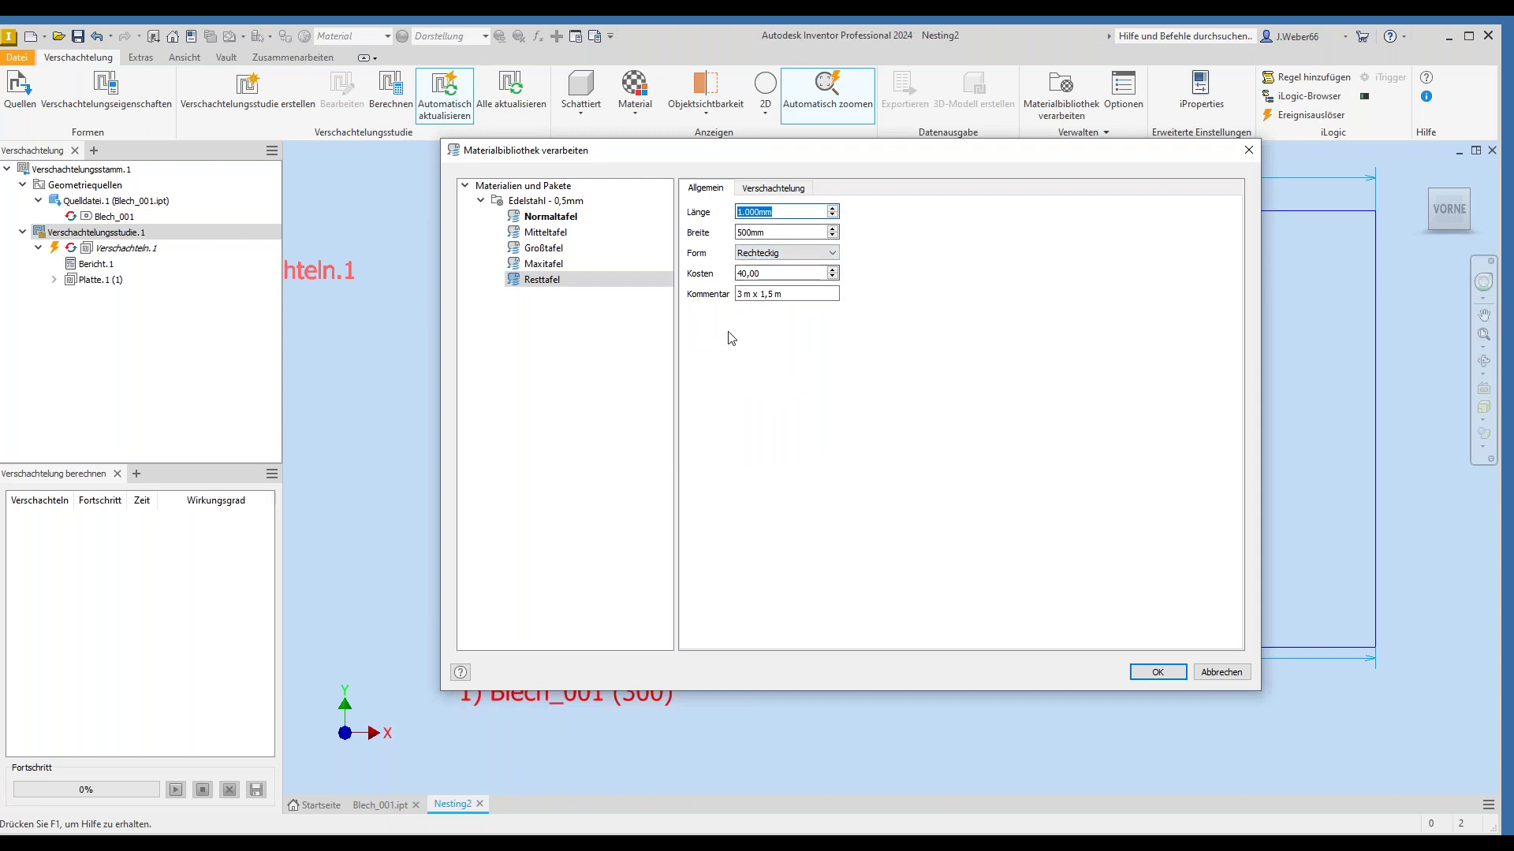
{"action": "left_click", "coordinate": [1151, 671]}
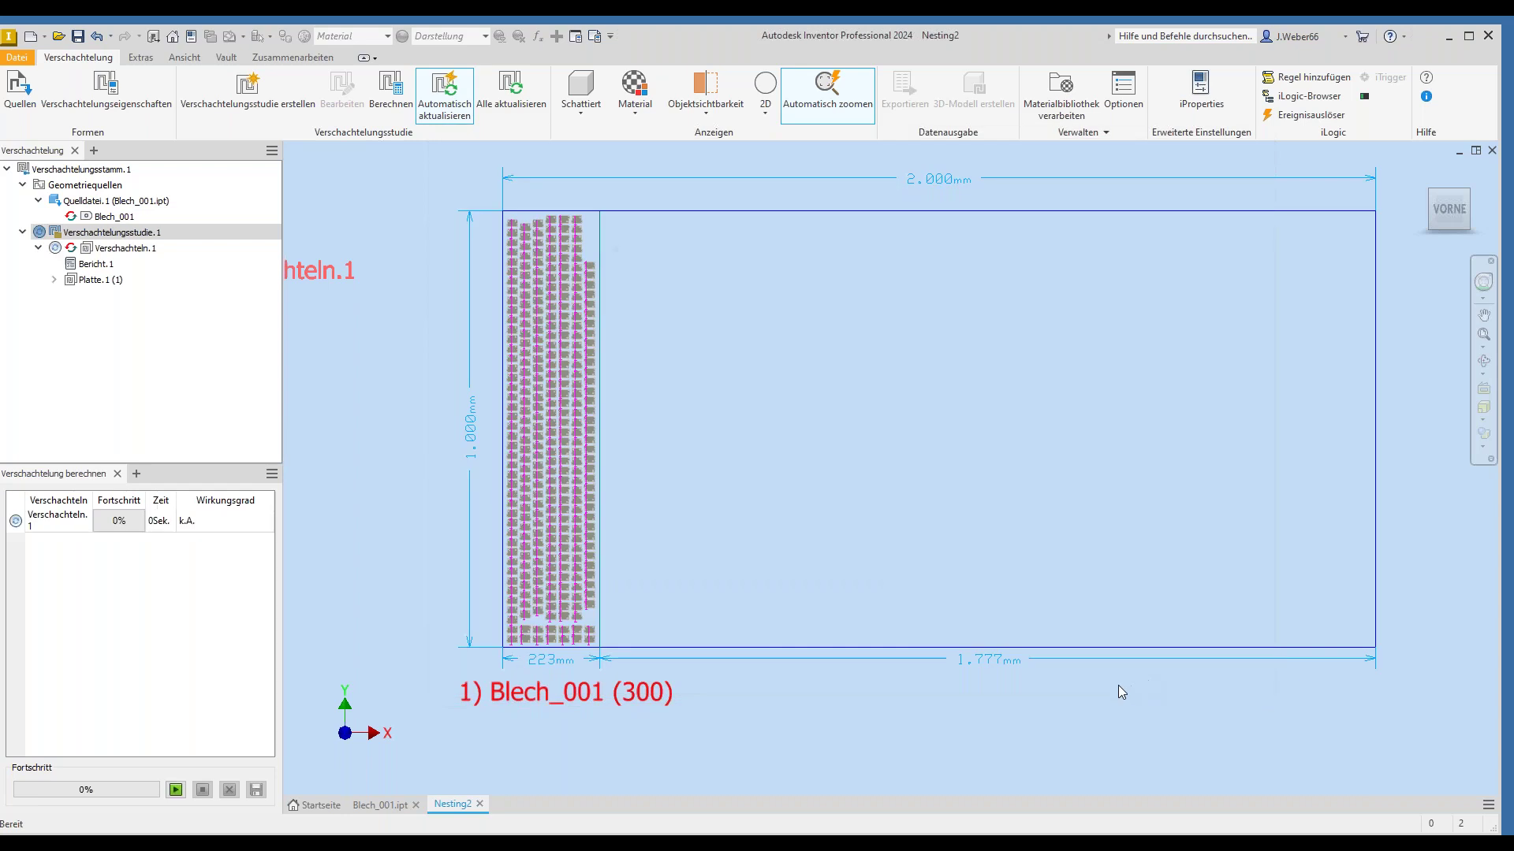
- Remove the Normaltafel package from the packages used in Verschachtelungsstudie.1, keeping Resttafel
{"action": "double_click", "coordinate": [148, 233]}
{"action": "left_click", "coordinate": [459, 238]}
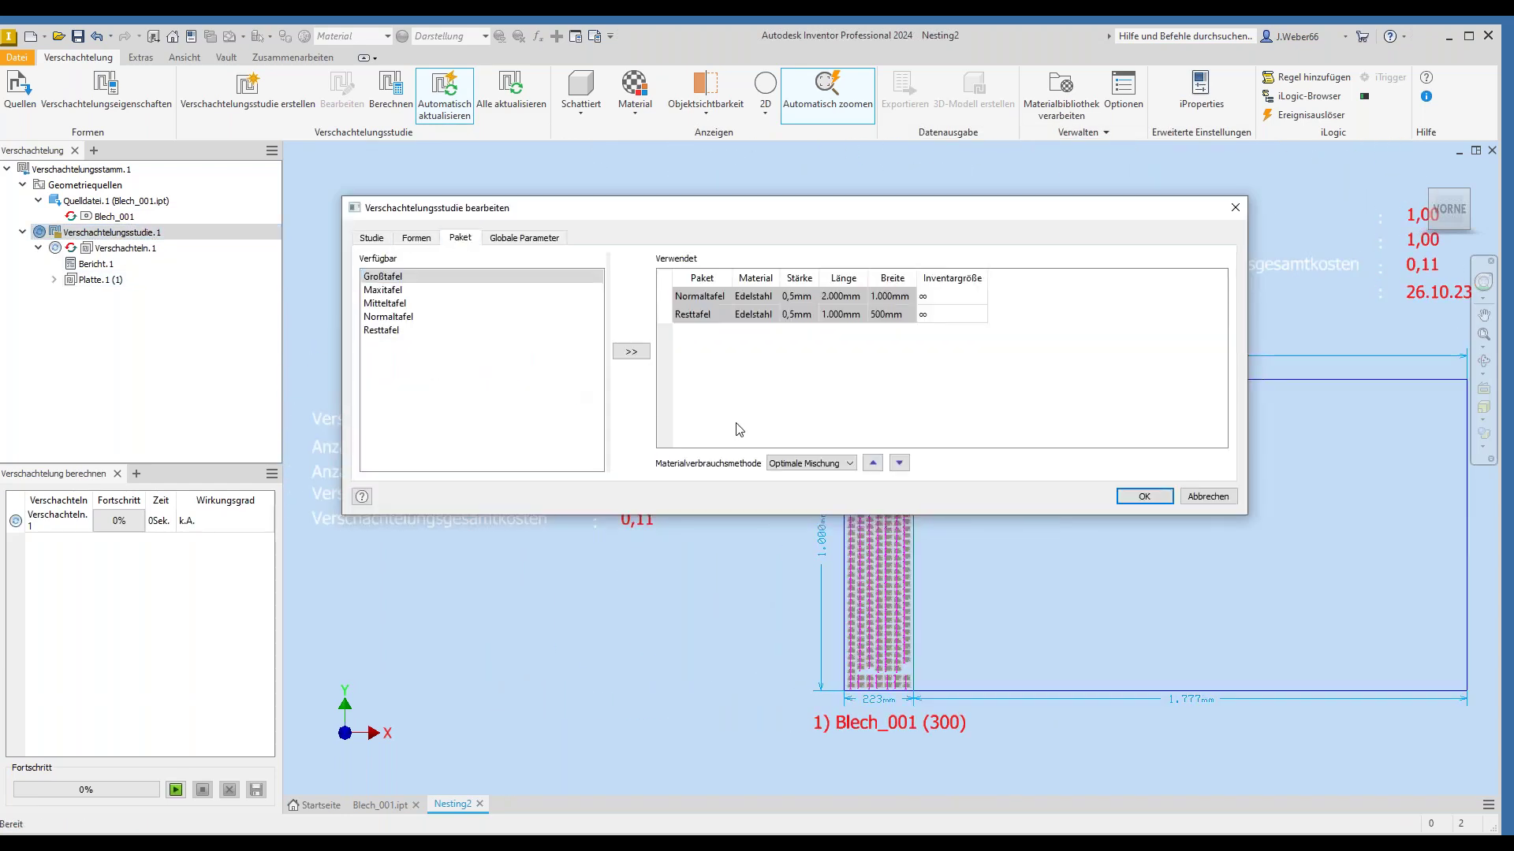
{"action": "right_click", "coordinate": [712, 299]}
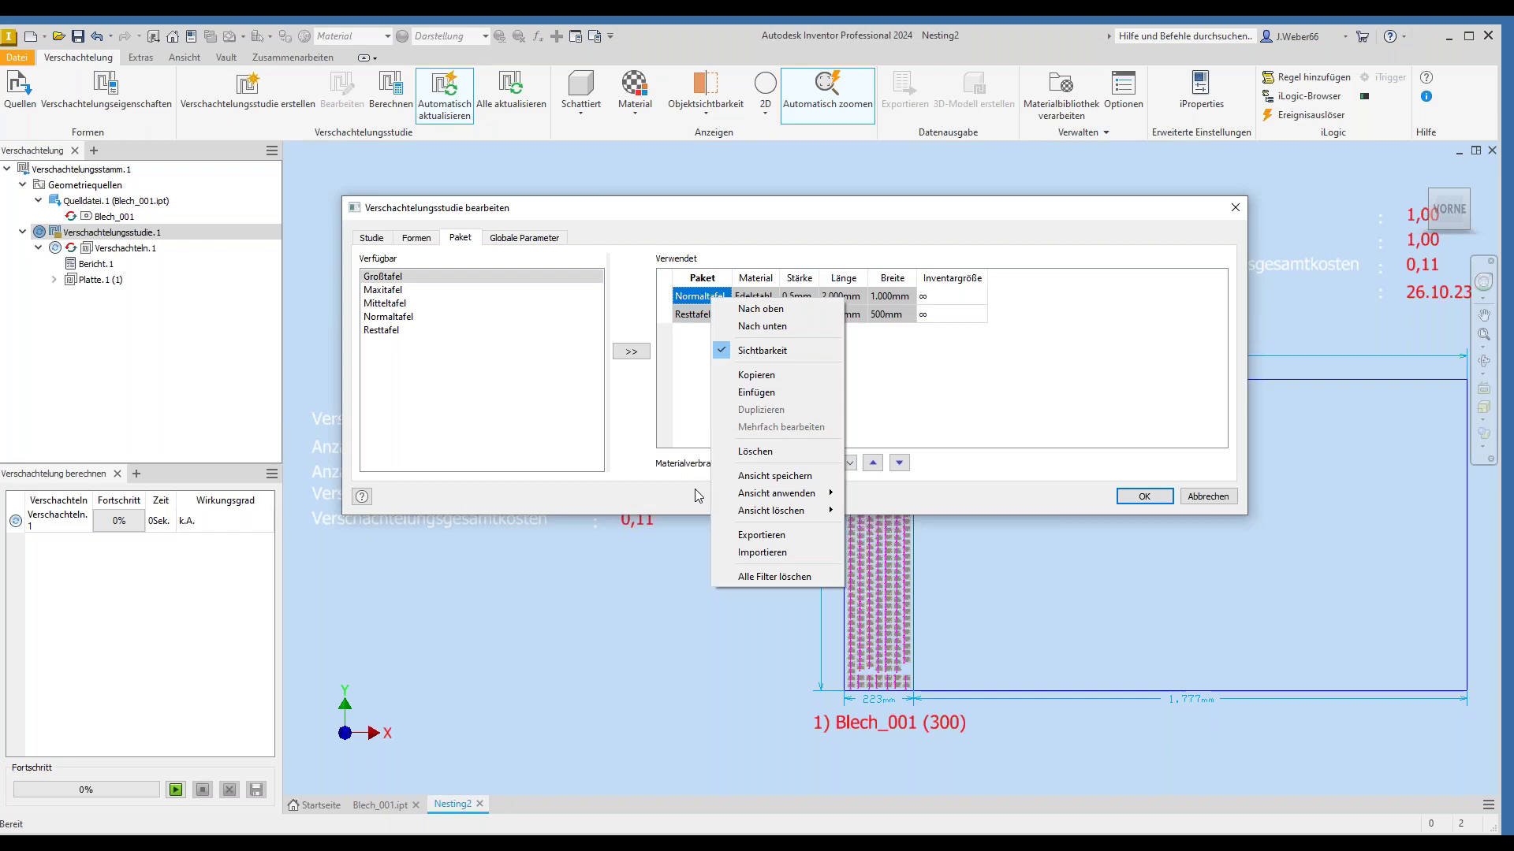
{"action": "left_click", "coordinate": [755, 451]}
{"action": "left_click", "coordinate": [1135, 497]}
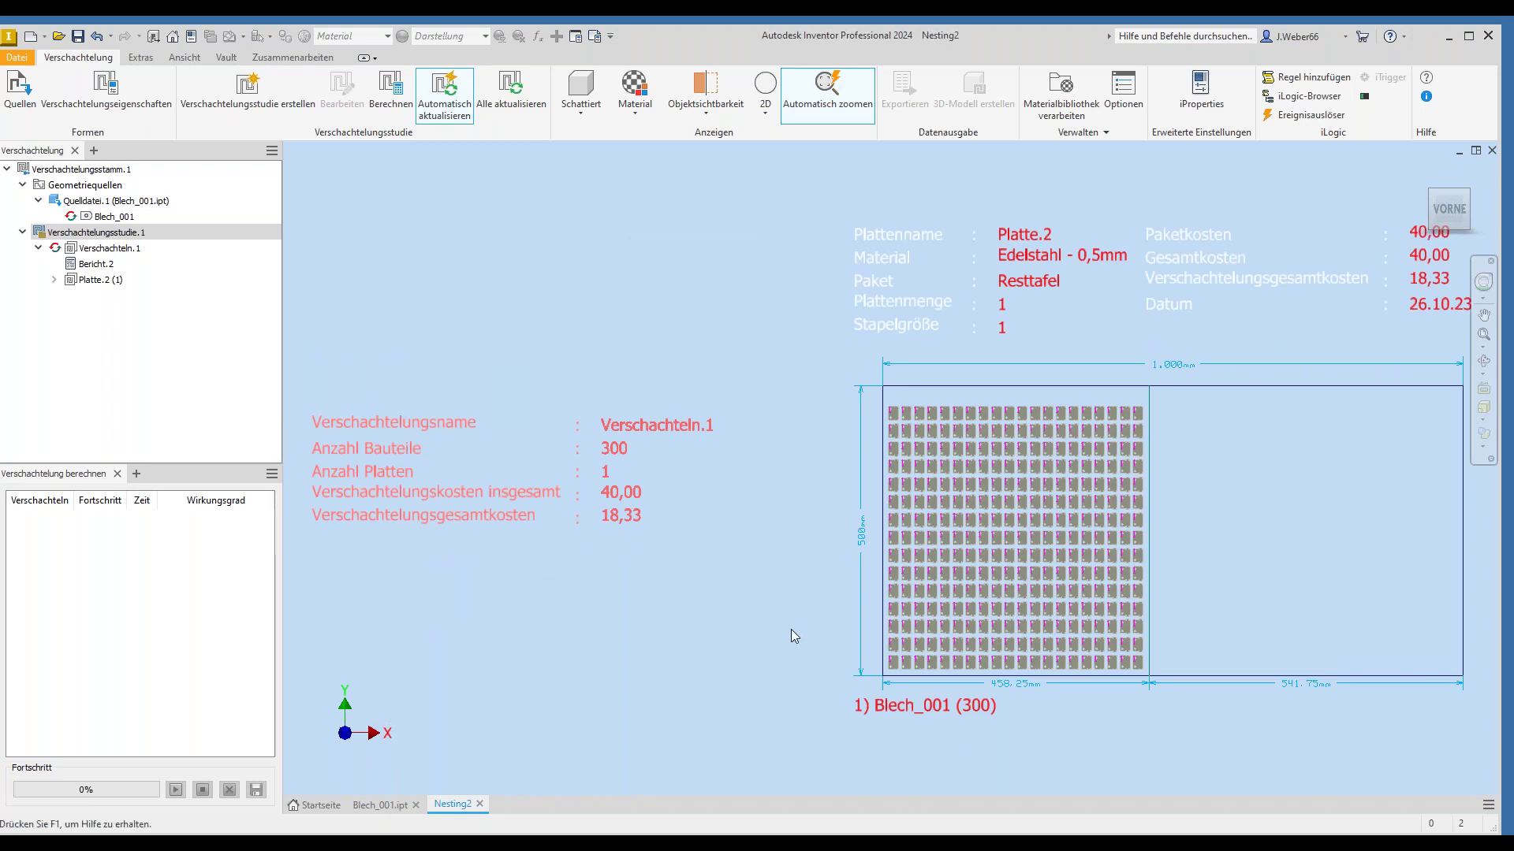
- Inspect the nested parts and remaining area on the Resttafel plate, along with the nesting, report and plate entries
{"action": "middle_click_drag", "start_coordinate": [792, 629], "coordinate": [520, 514]}
{"action": "scroll", "coordinate": [698, 476], "scroll_direction": "up", "scroll_amount": 5}
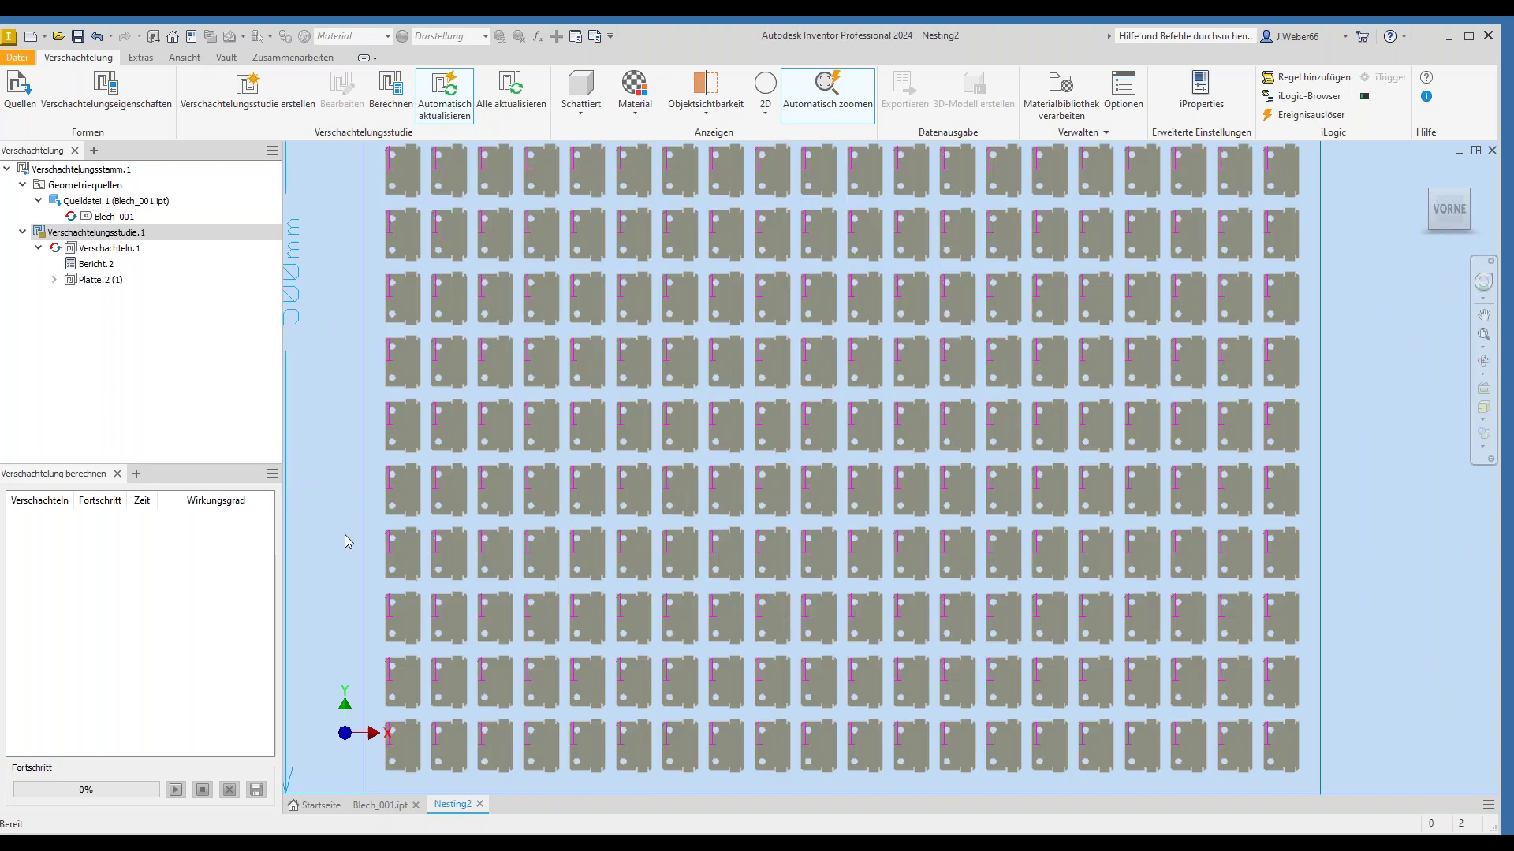
{"action": "key", "text": "Home"}
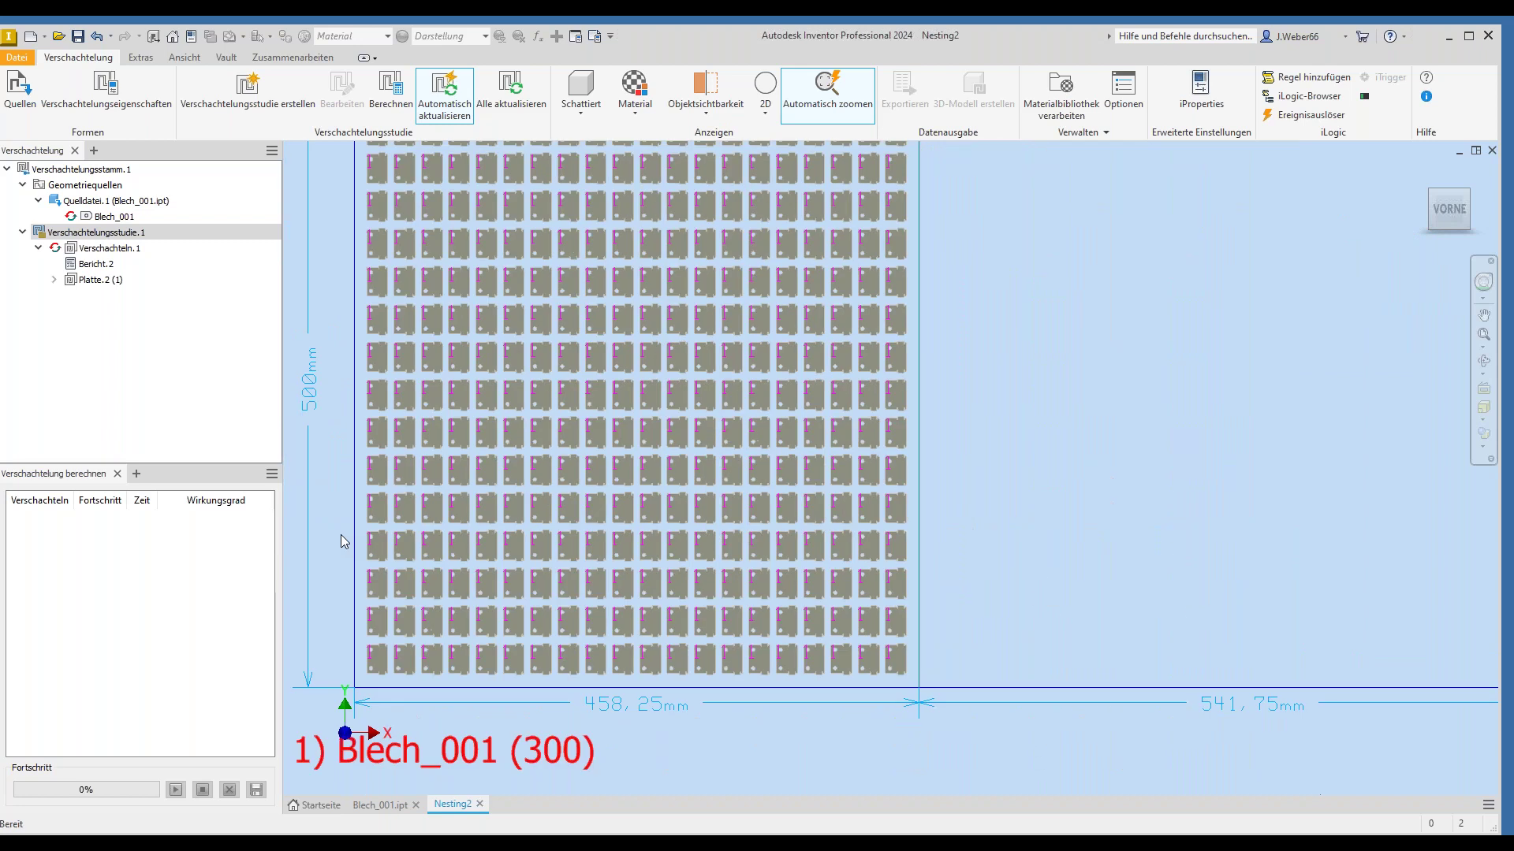
{"action": "scroll", "coordinate": [340, 534], "scroll_direction": "down", "scroll_amount": 3}
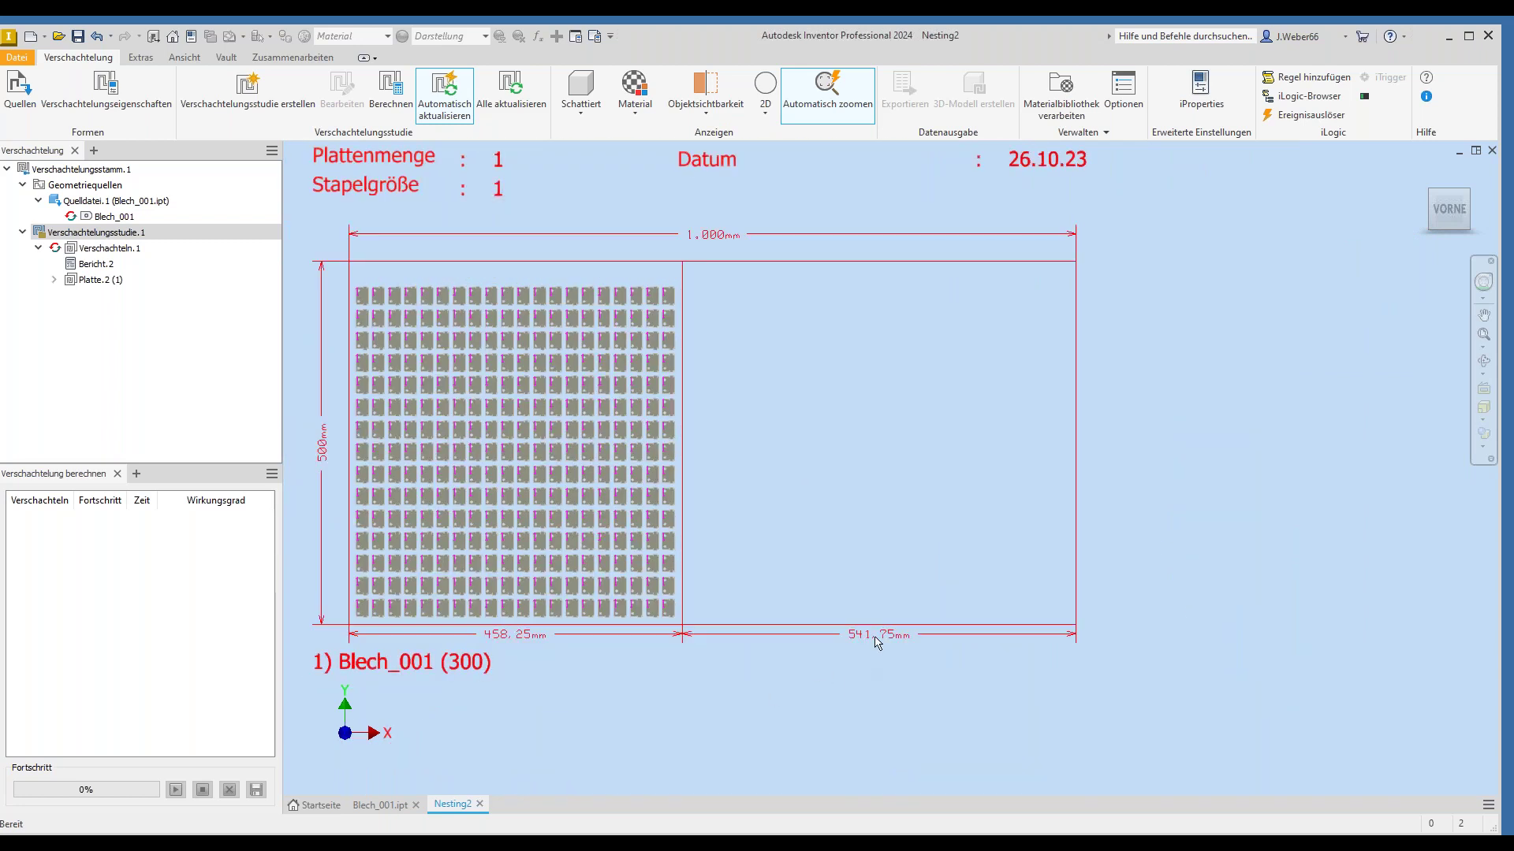
{"action": "middle_click_drag", "start_coordinate": [797, 692], "coordinate": [945, 716]}
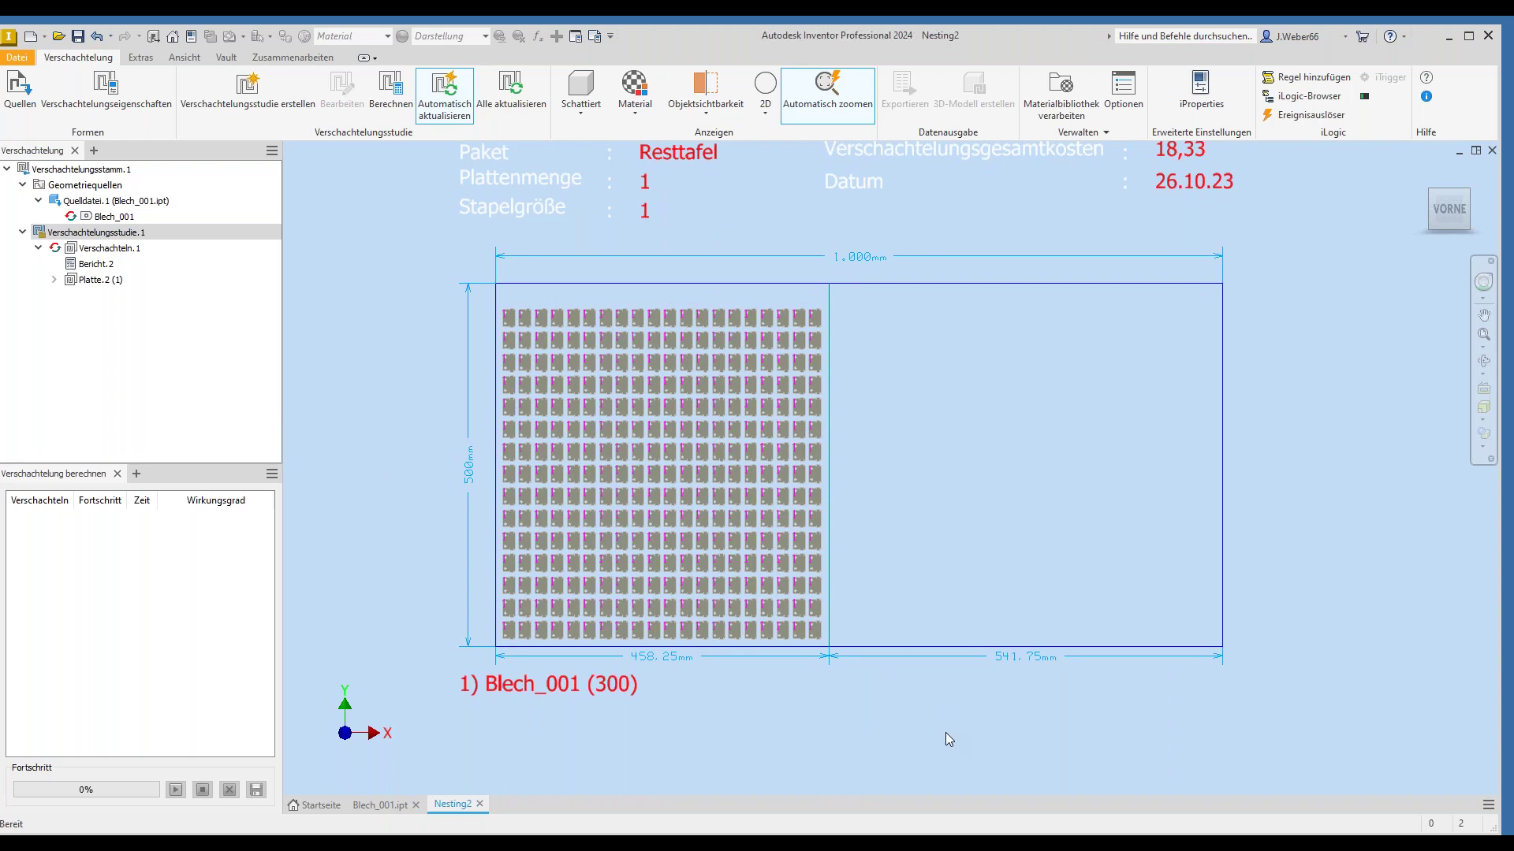
{"action": "key", "text": "F6"}
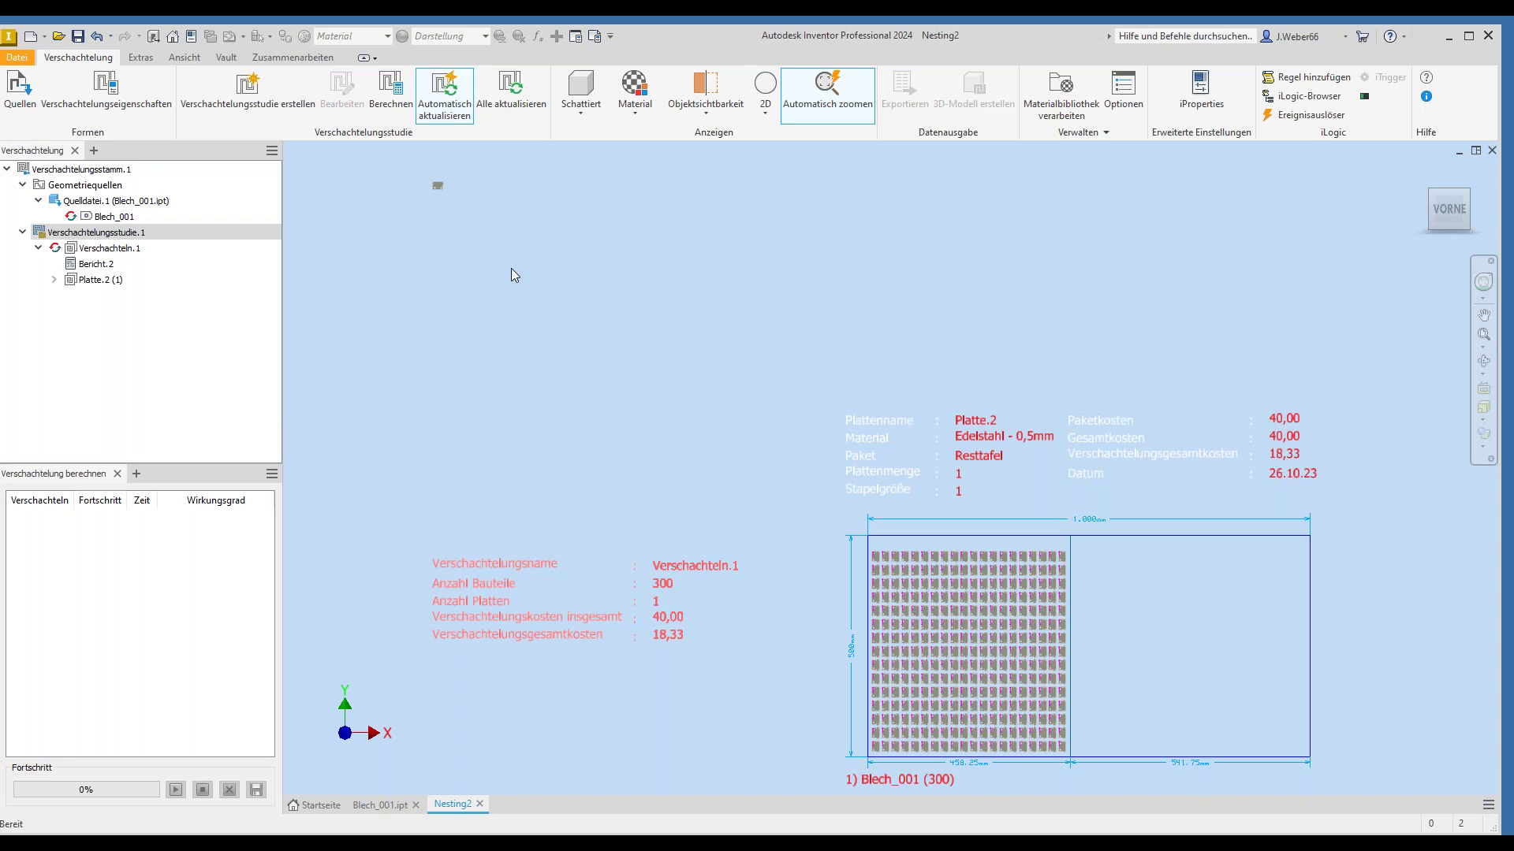
{"action": "left_click", "coordinate": [116, 250]}
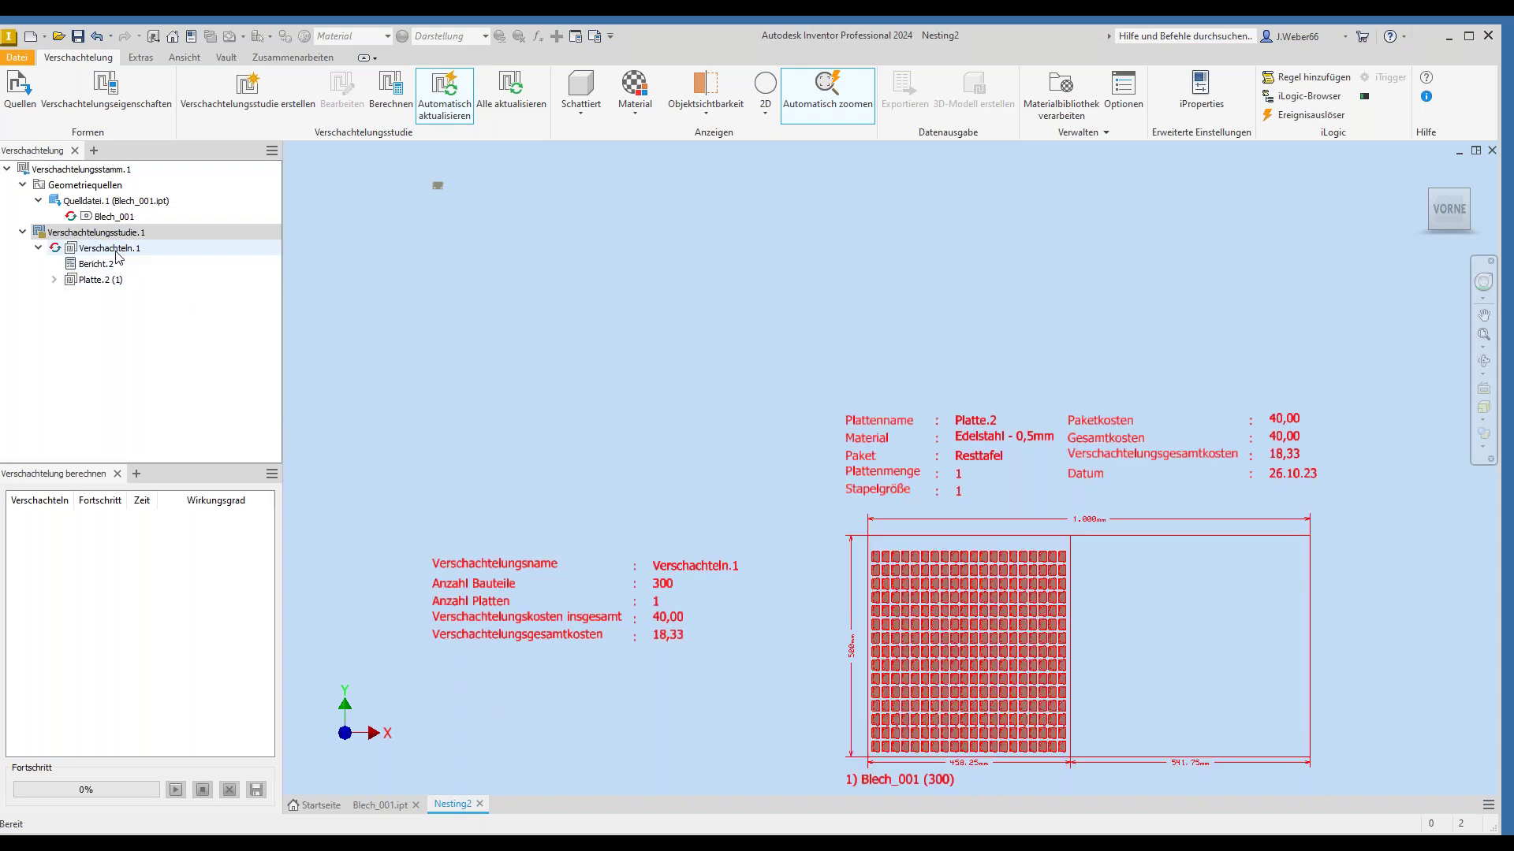
{"action": "left_click", "coordinate": [103, 265]}
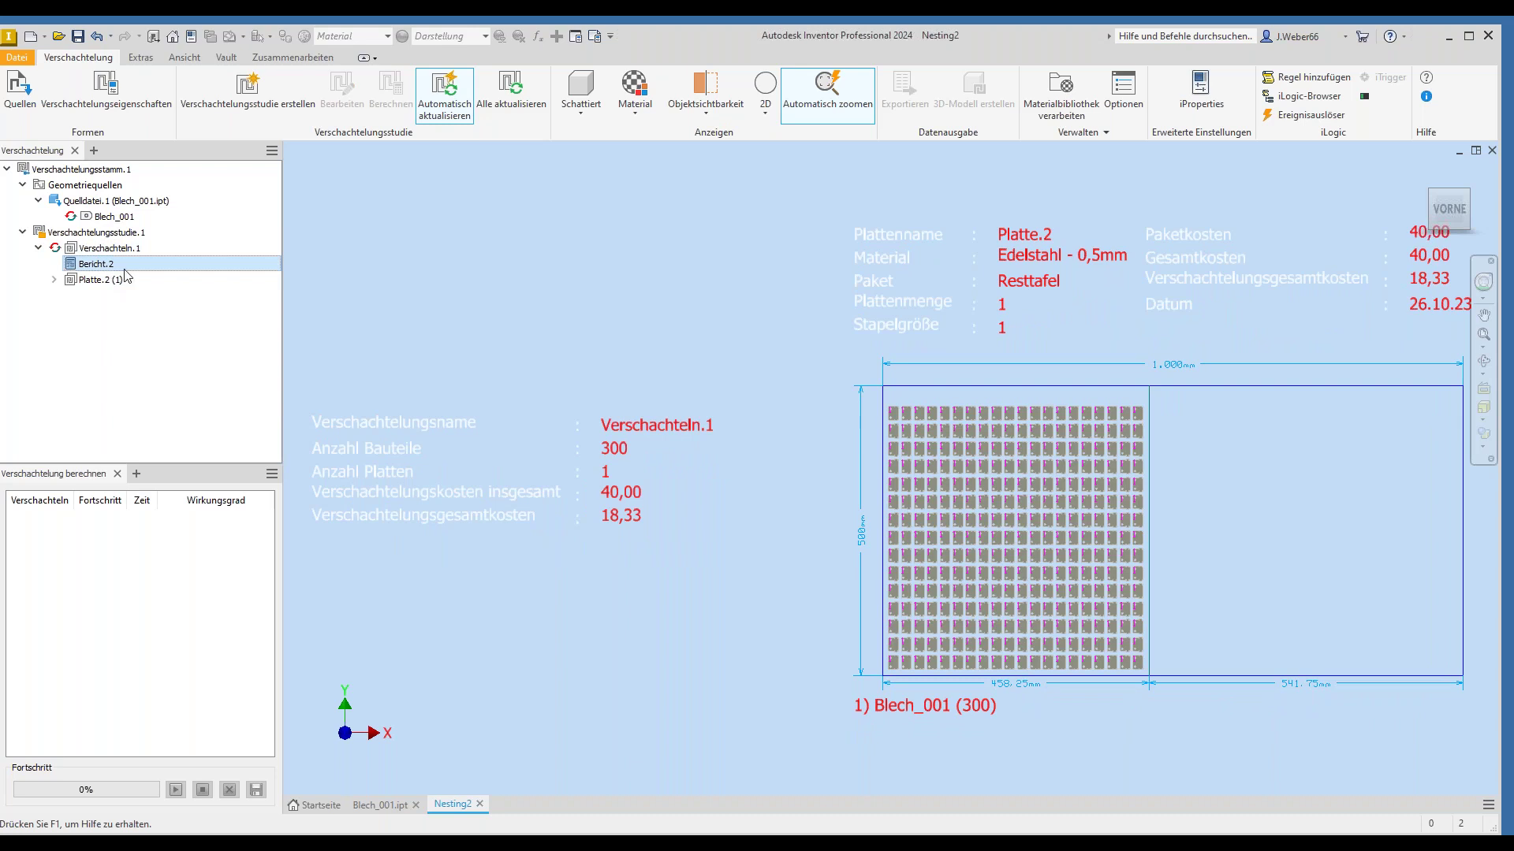
{"action": "left_click", "coordinate": [118, 282]}
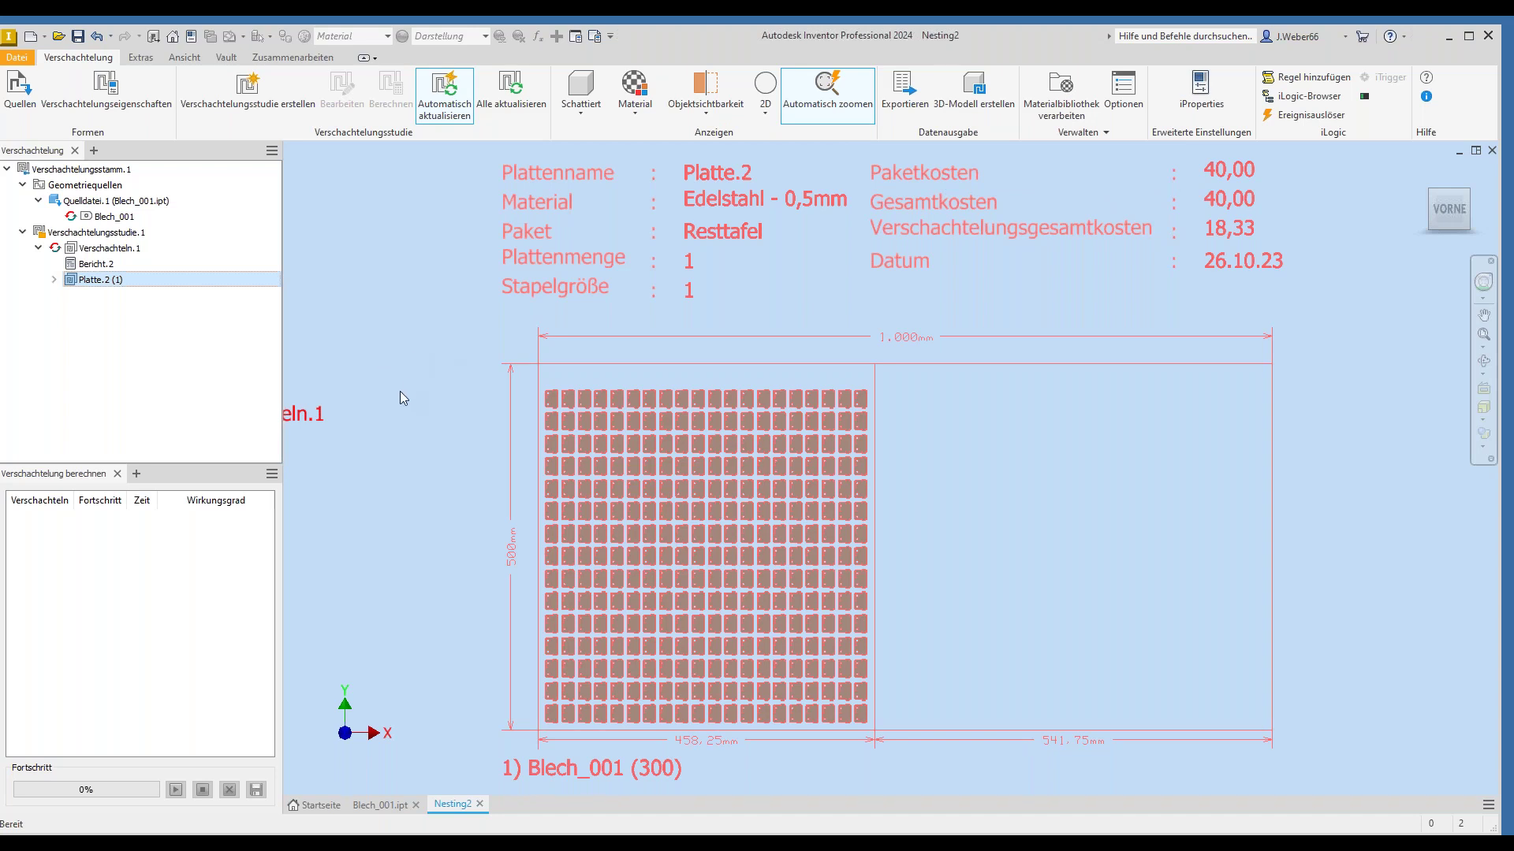
- Close the Nesting2 file and the Blech_001.ipt part
{"action": "left_click", "coordinate": [479, 804]}
{"action": "left_click", "coordinate": [714, 451]}
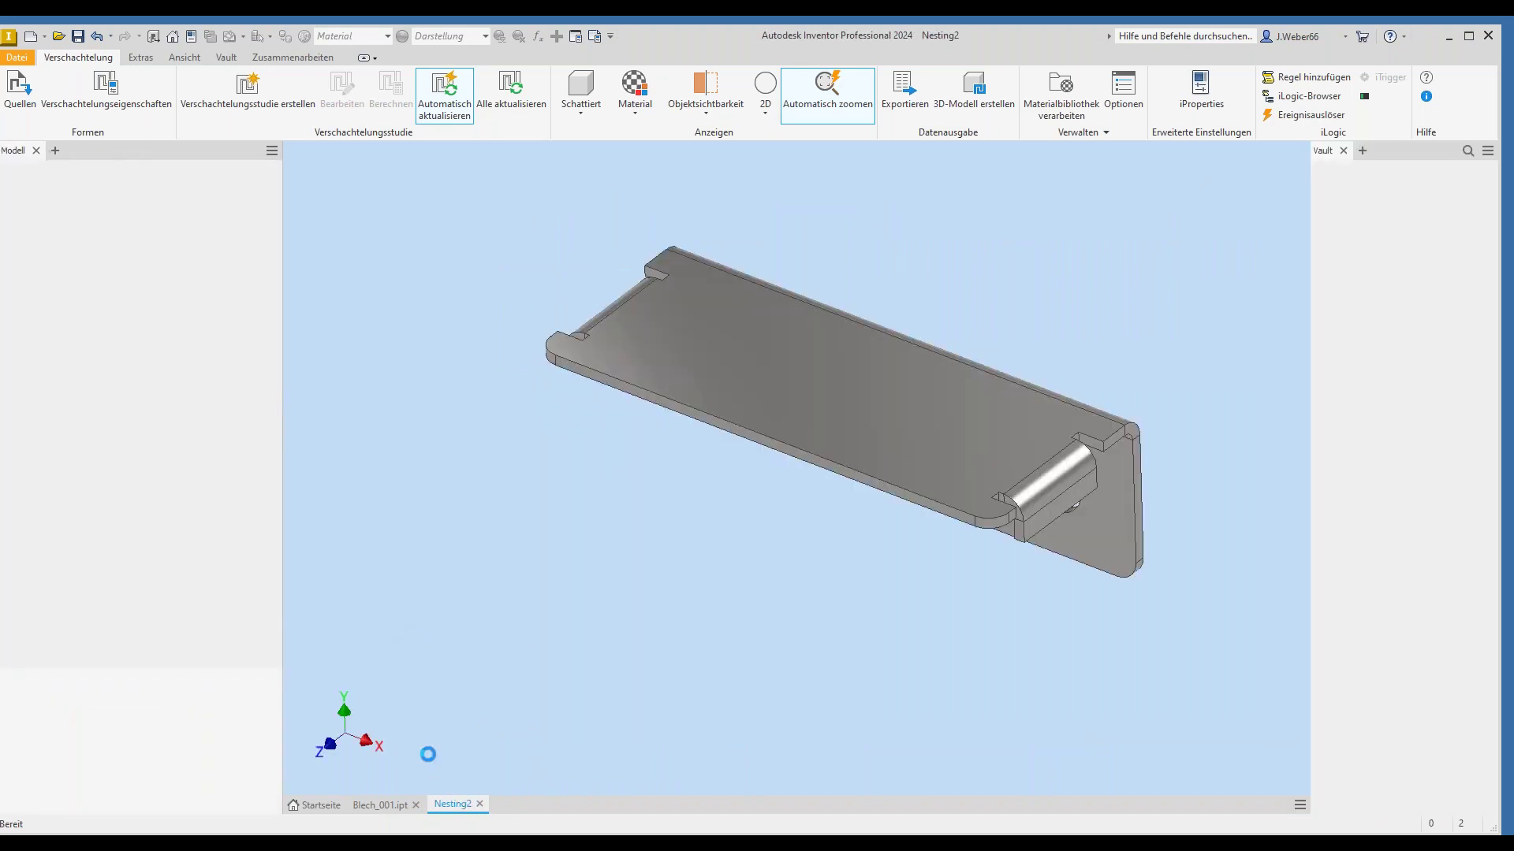
{"action": "left_click", "coordinate": [416, 804]}
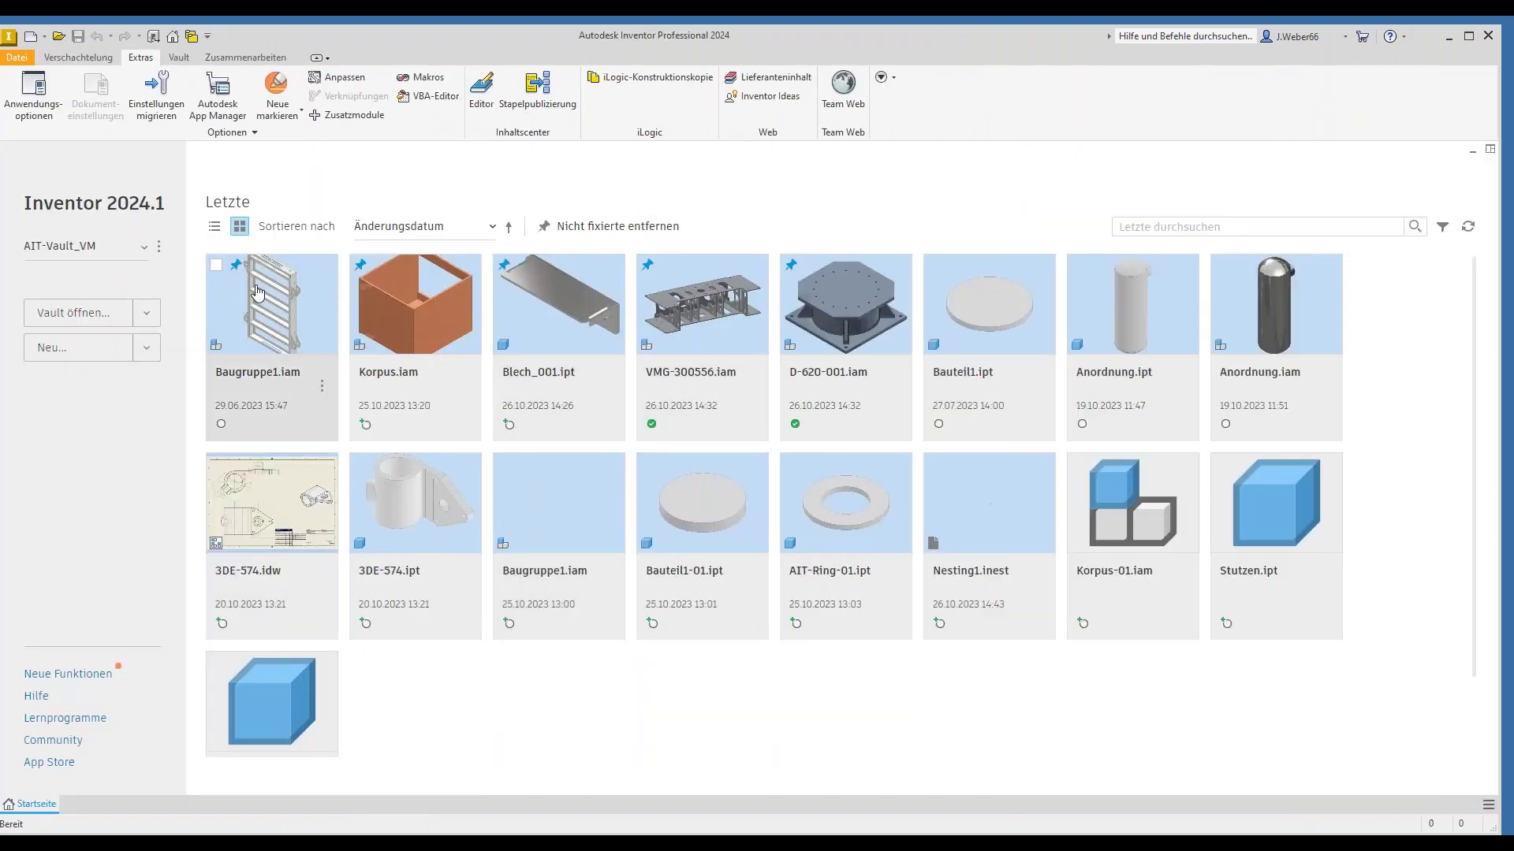
- Open the Baugruppe1.iam assembly and review the part quantities in its bill of materials
{"action": "left_click", "coordinate": [252, 312]}
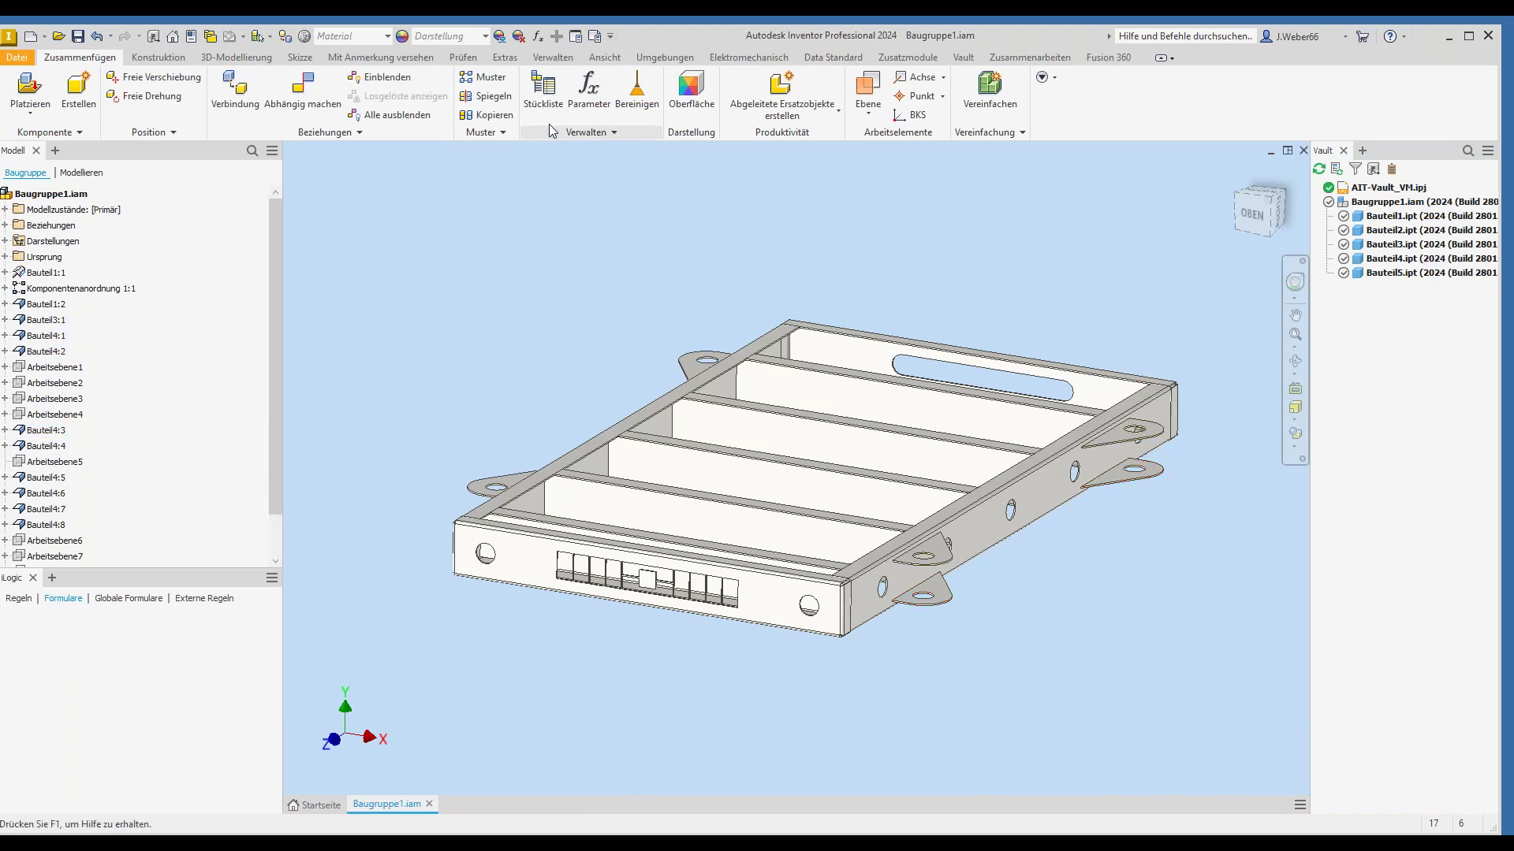
{"action": "left_click", "coordinate": [544, 101]}
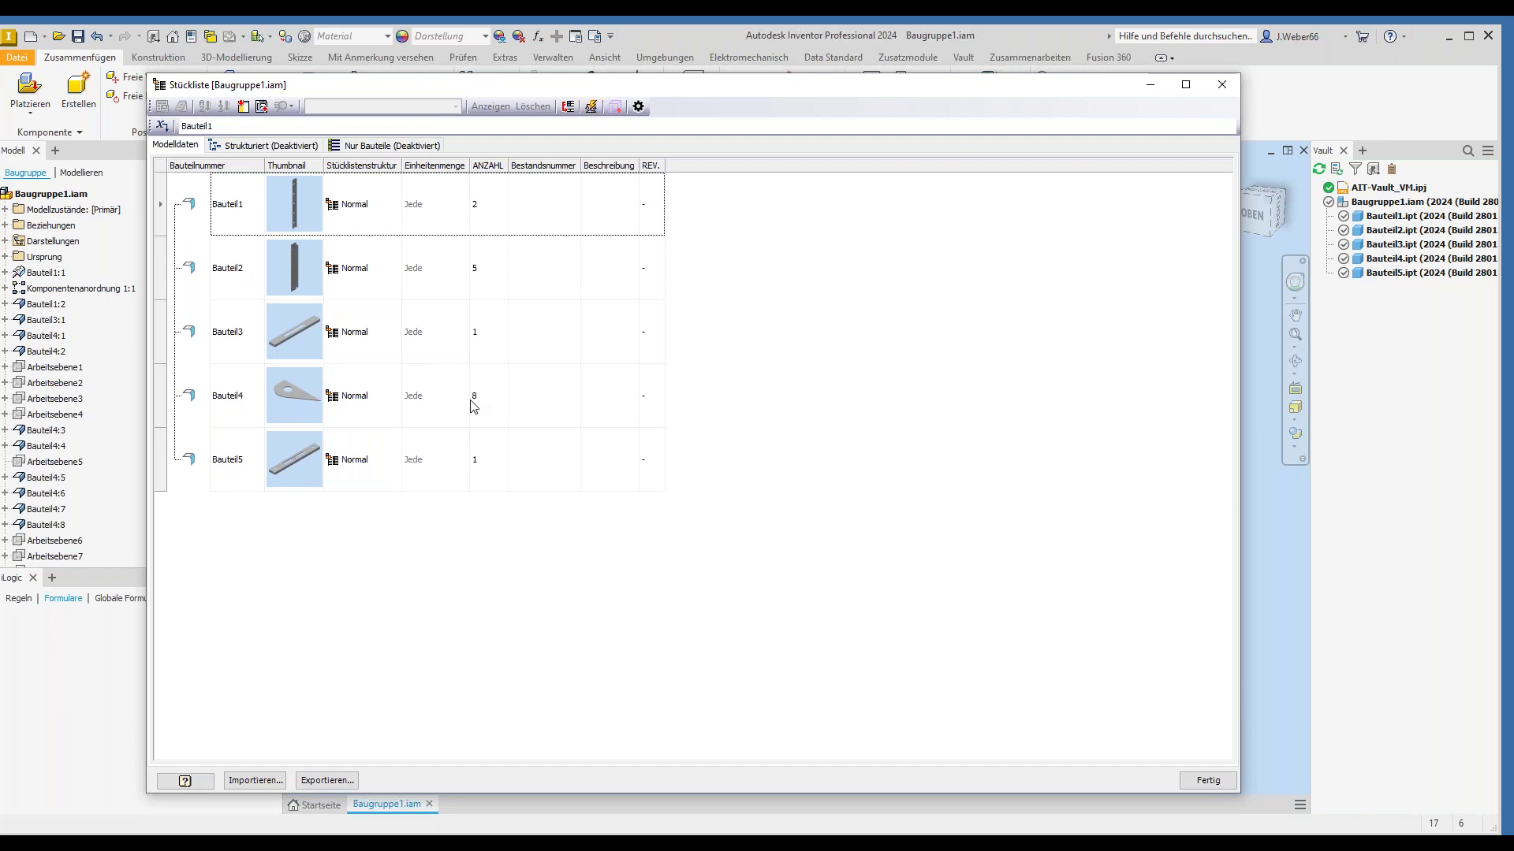
{"action": "left_click", "coordinate": [1222, 85]}
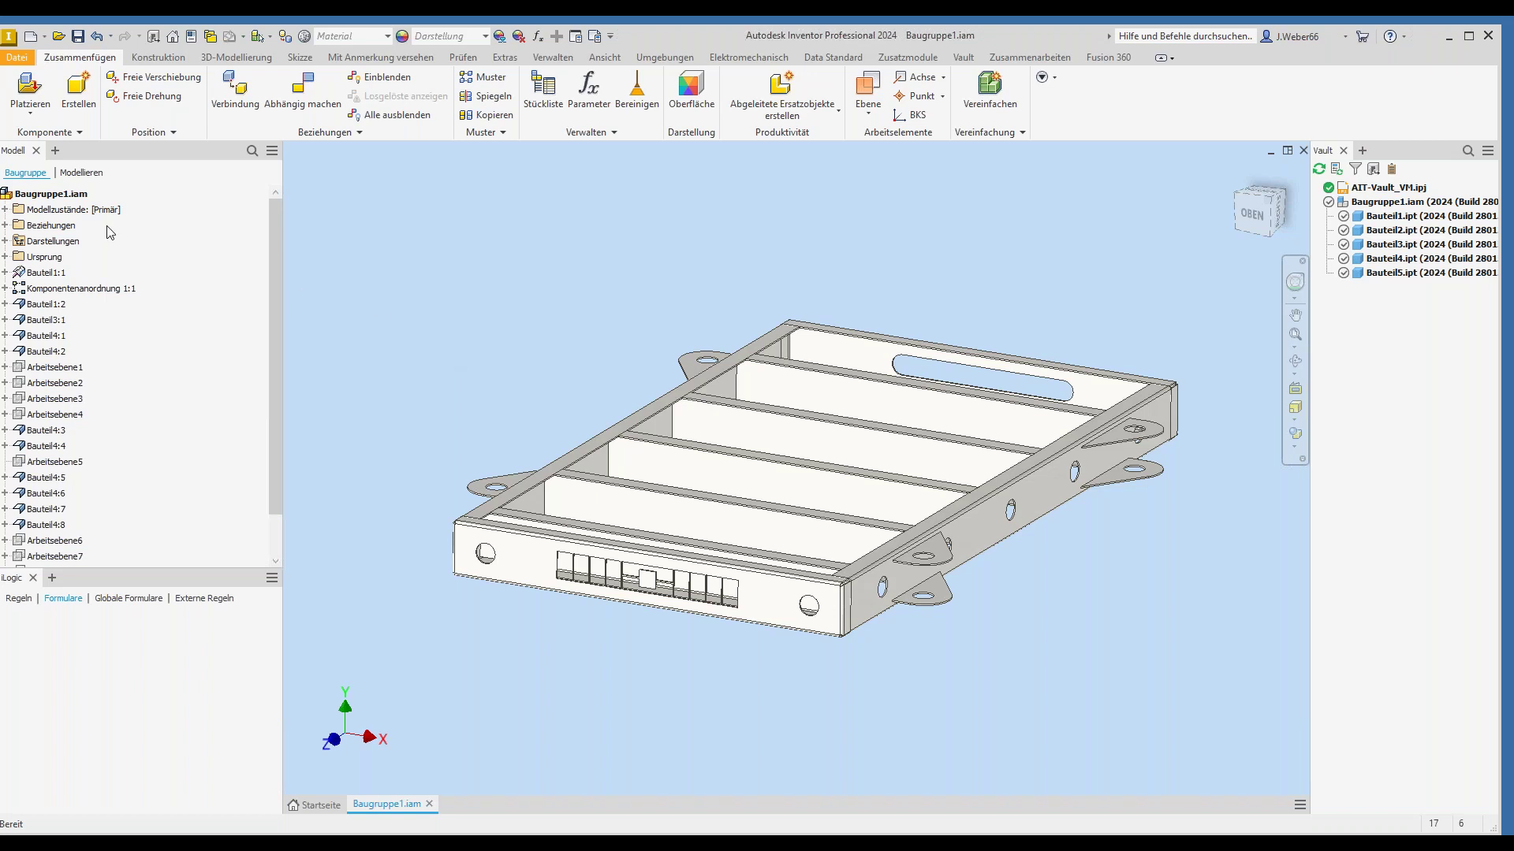
- Start creating a new nesting file from the Verschachteln template category
{"action": "right_click", "coordinate": [73, 197]}
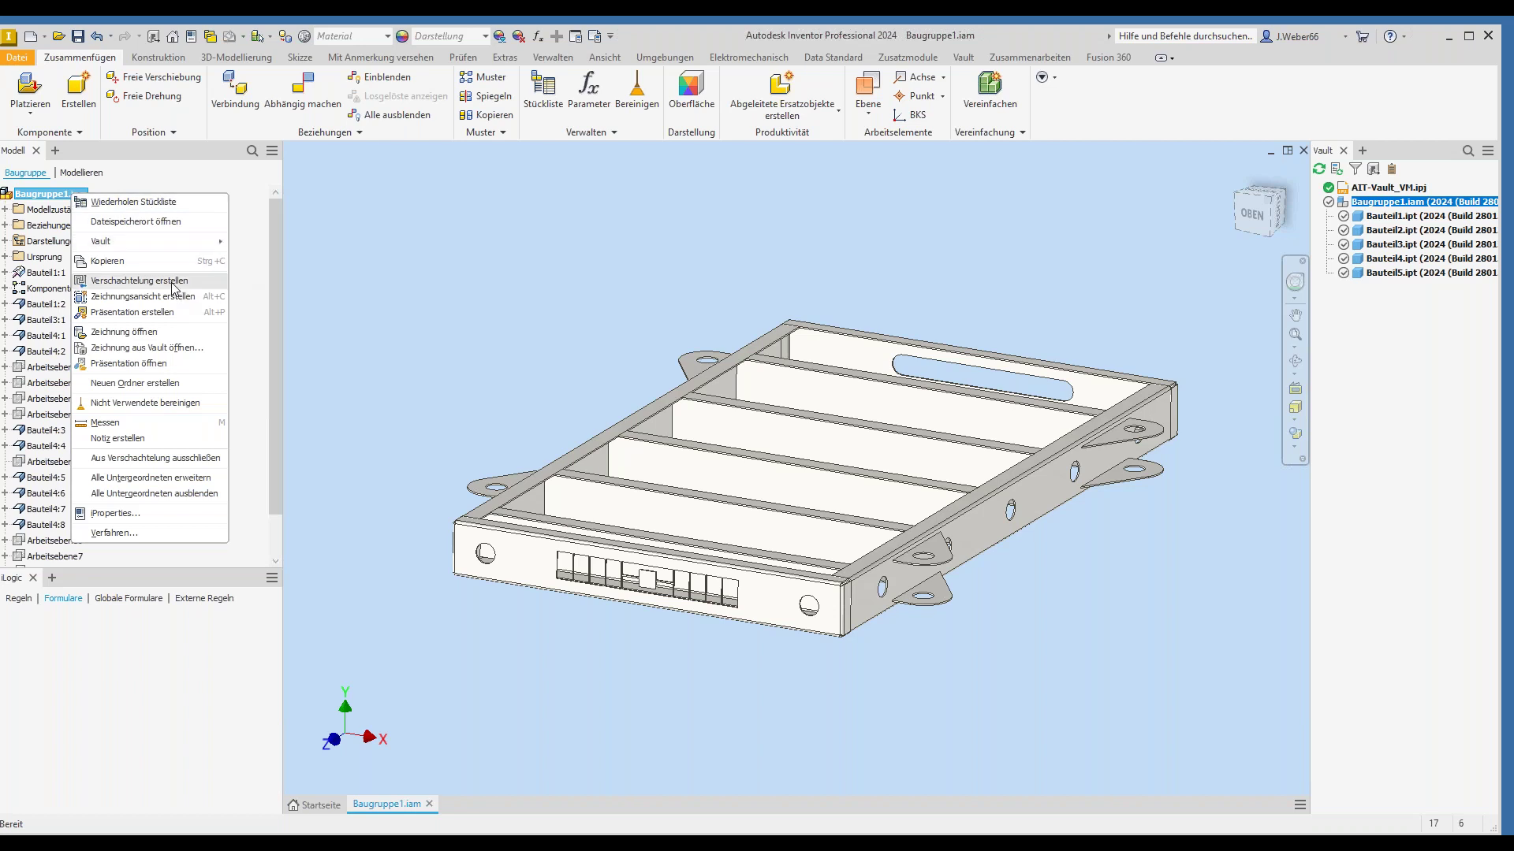
{"action": "left_click", "coordinate": [329, 274]}
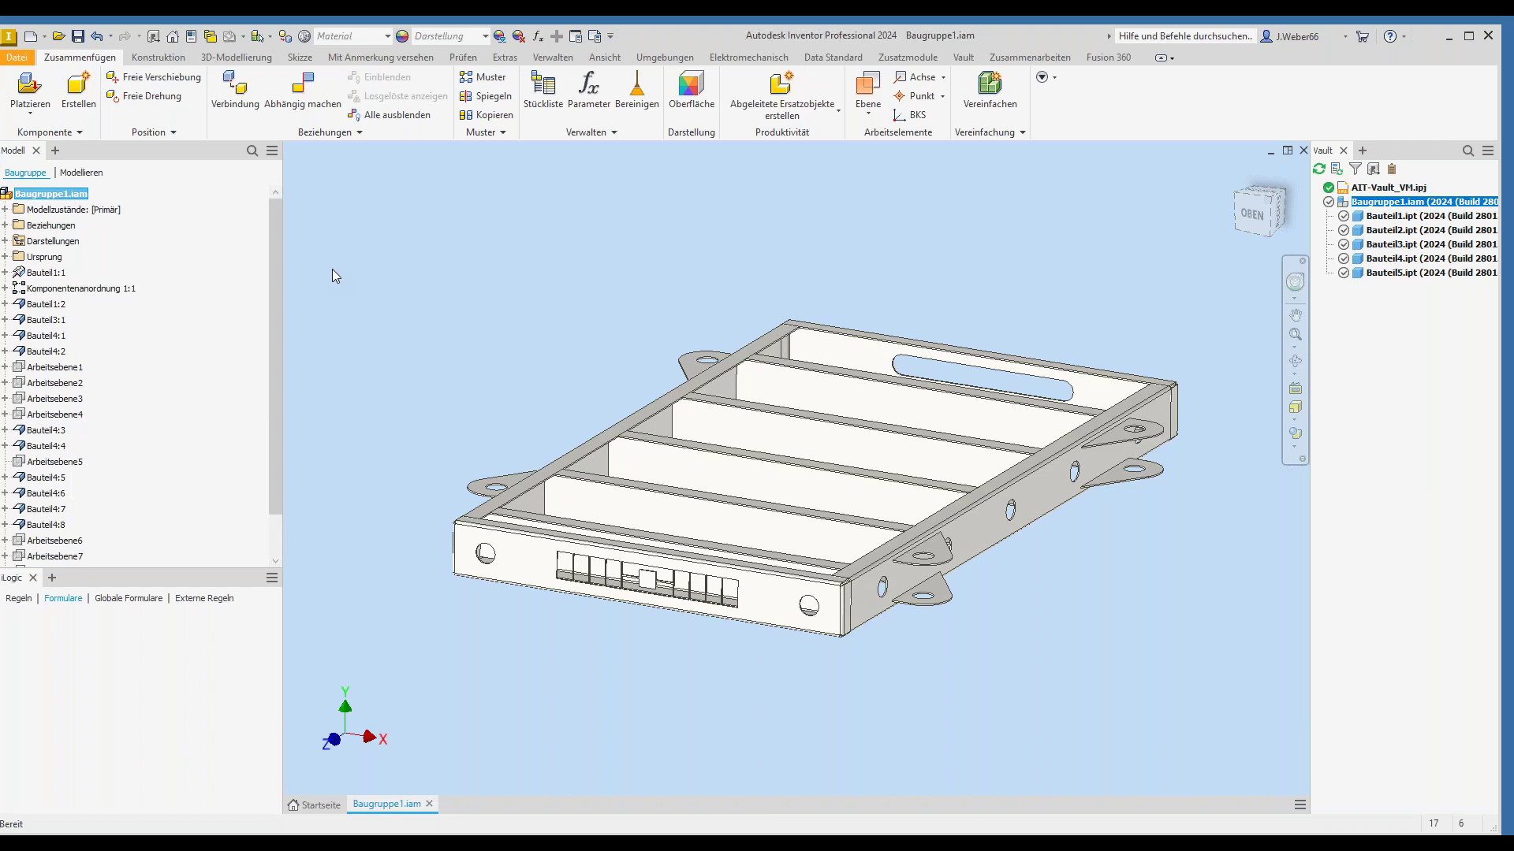
{"action": "left_click", "coordinate": [32, 38]}
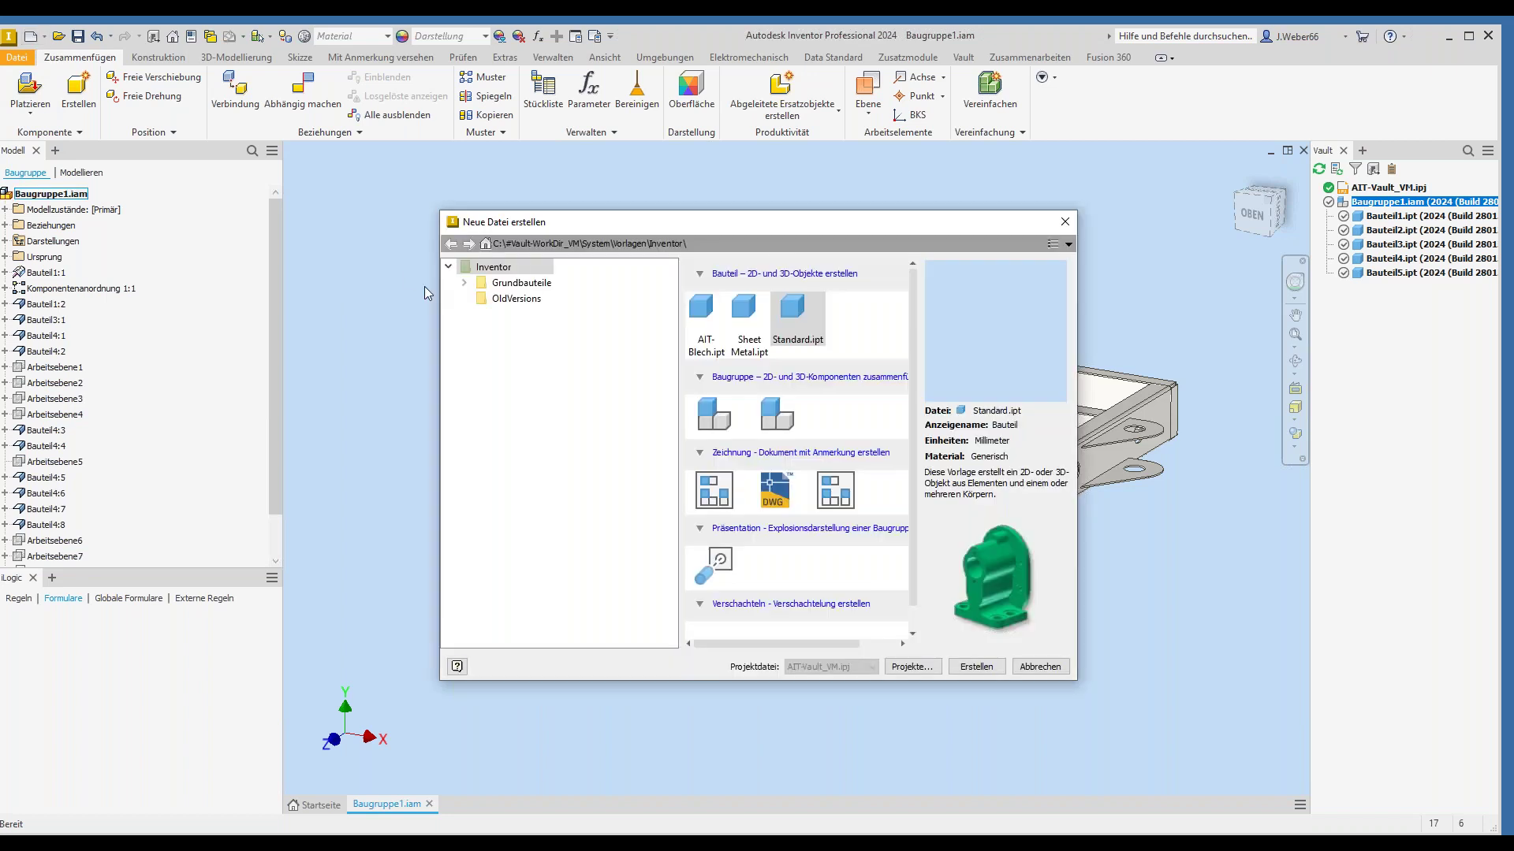
{"action": "scroll", "coordinate": [757, 410], "scroll_direction": "down", "scroll_amount": 2}
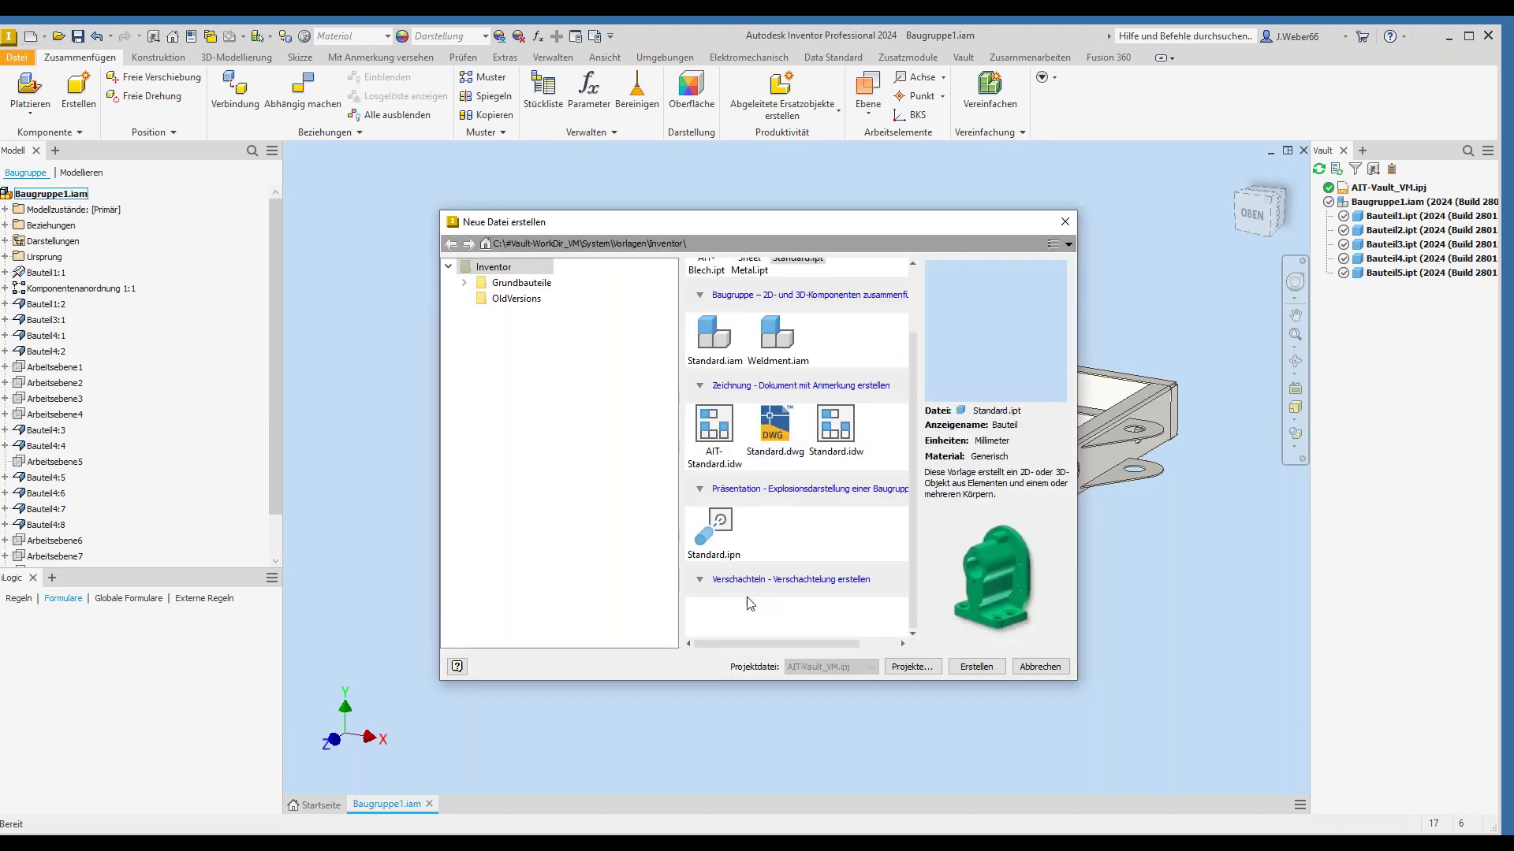